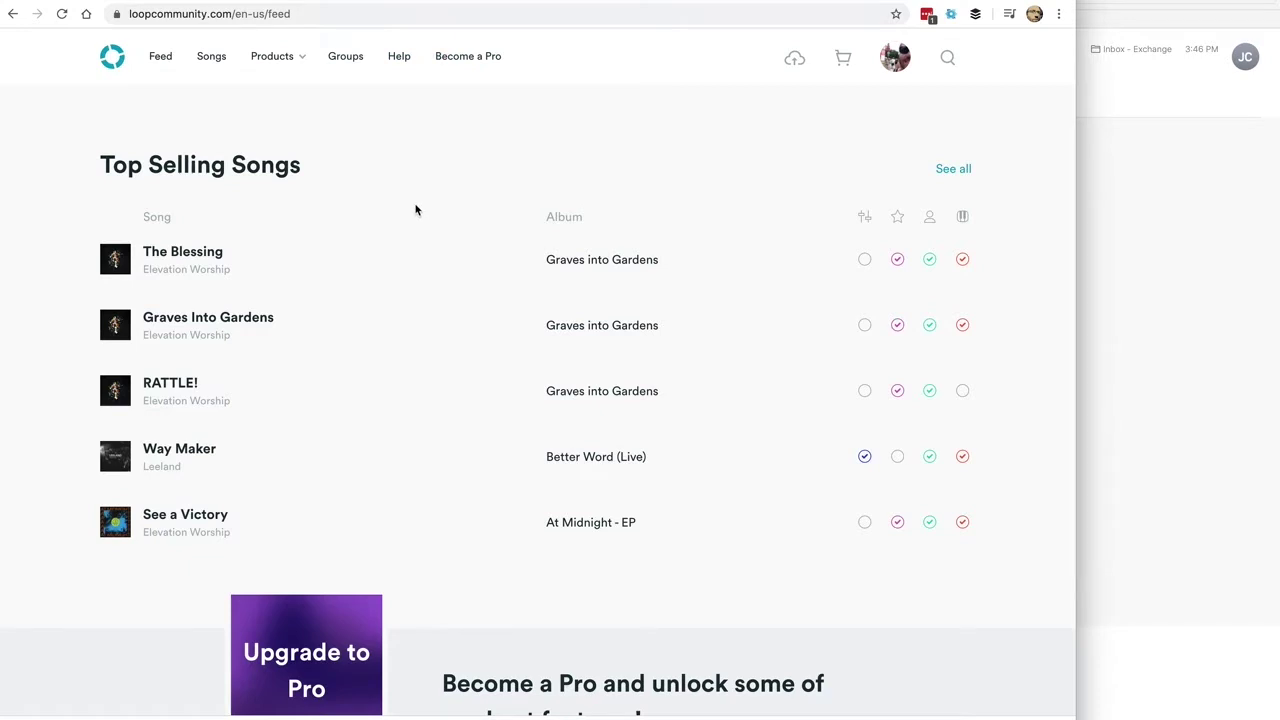
Open The Blessing from the top selling songs and go to its premium track by Loop Community
click(195, 254)
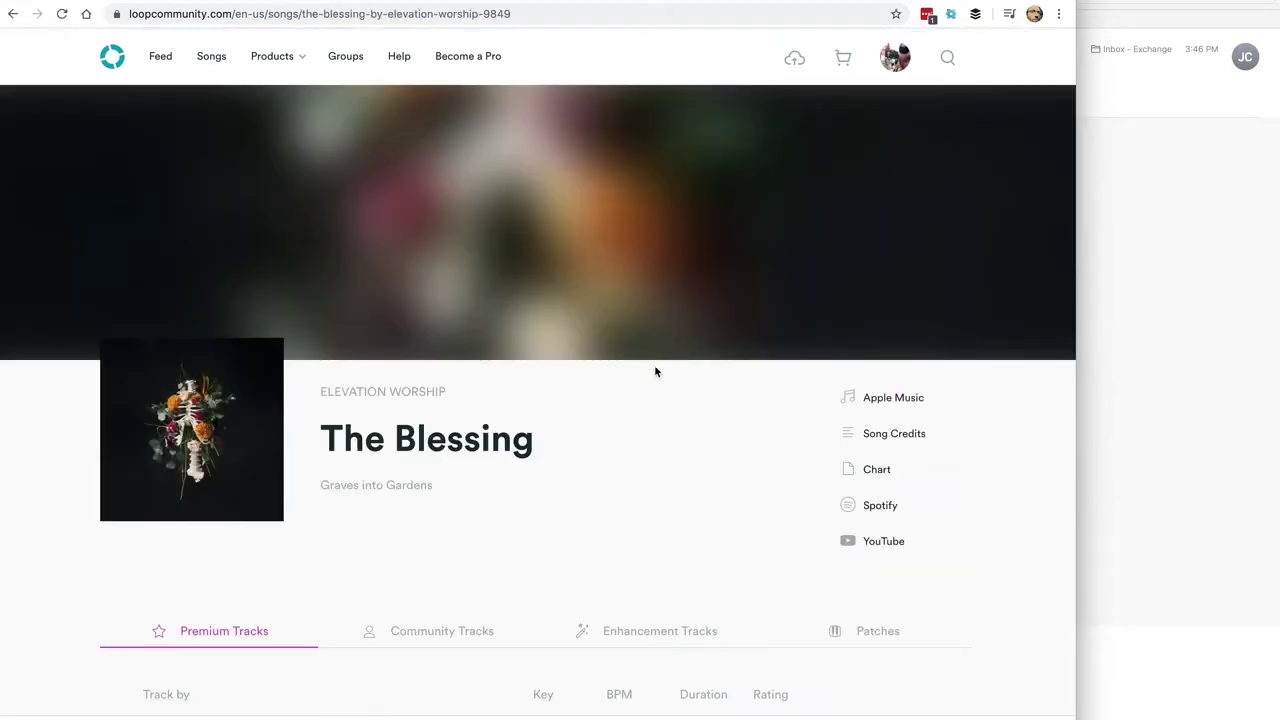
scroll(655, 372, down, 3)
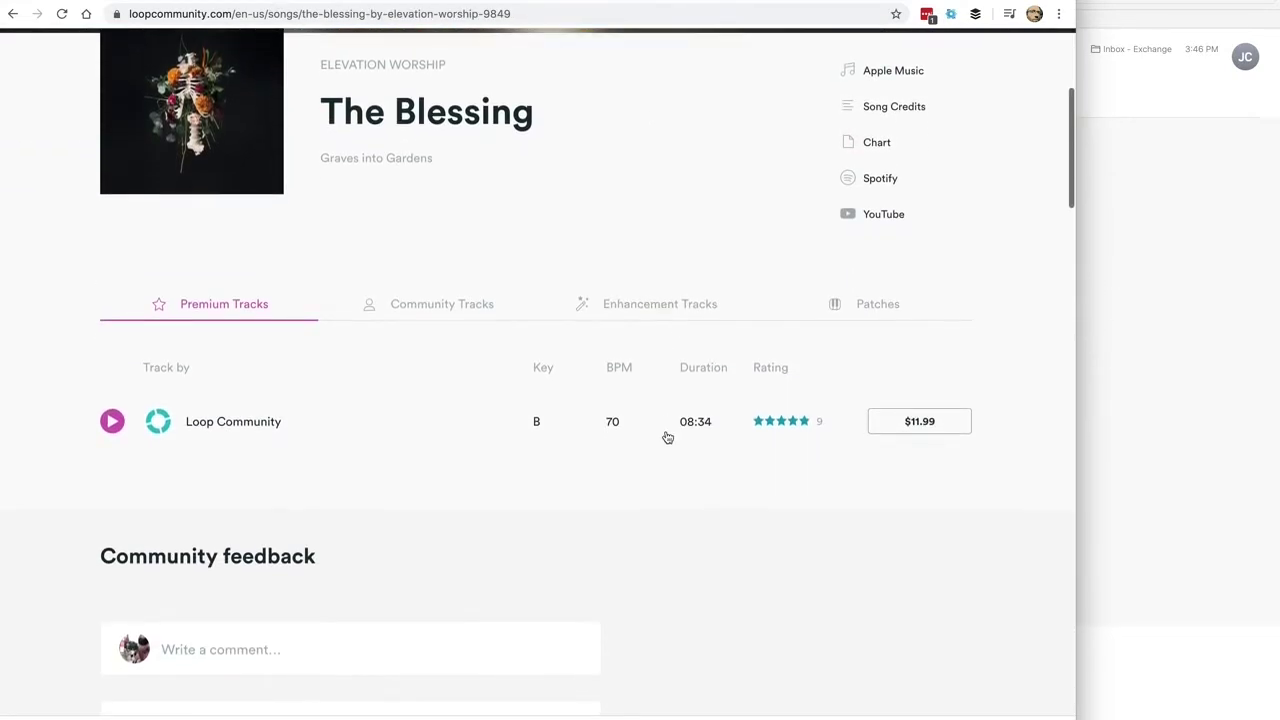
click(924, 422)
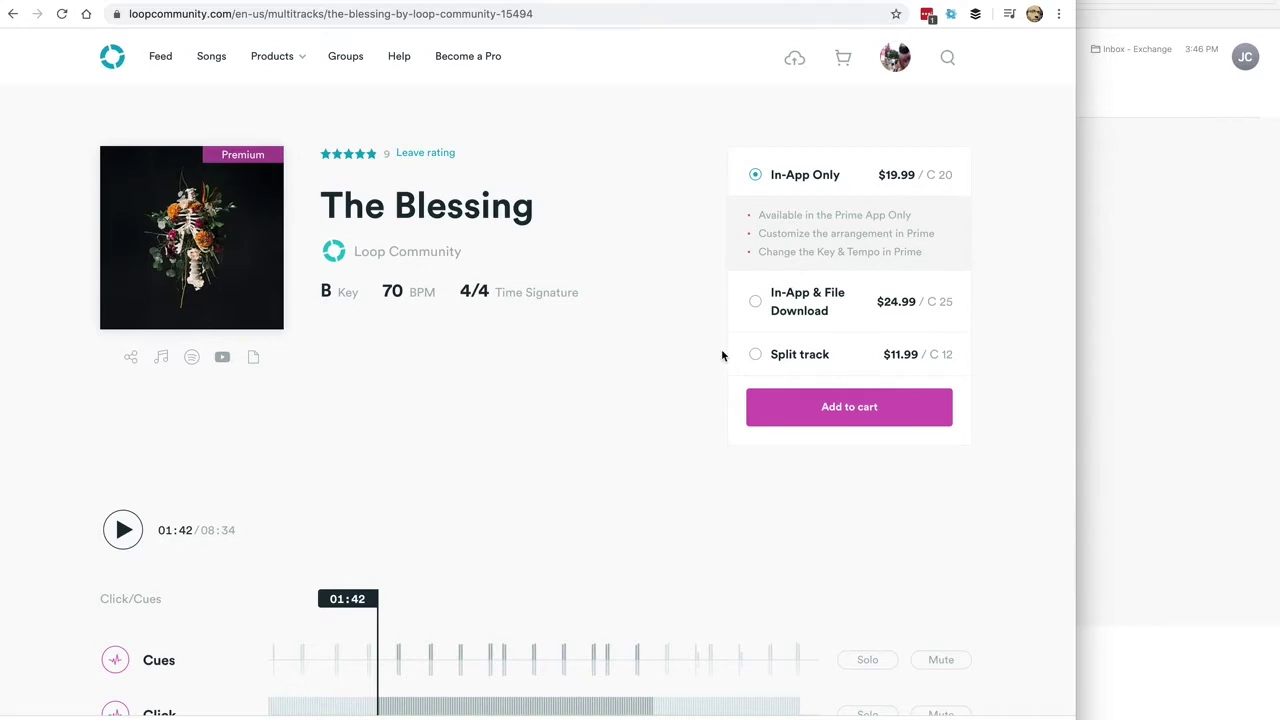
Add The Blessing to the cart with the In-App & File Download option and open the cart
click(755, 305)
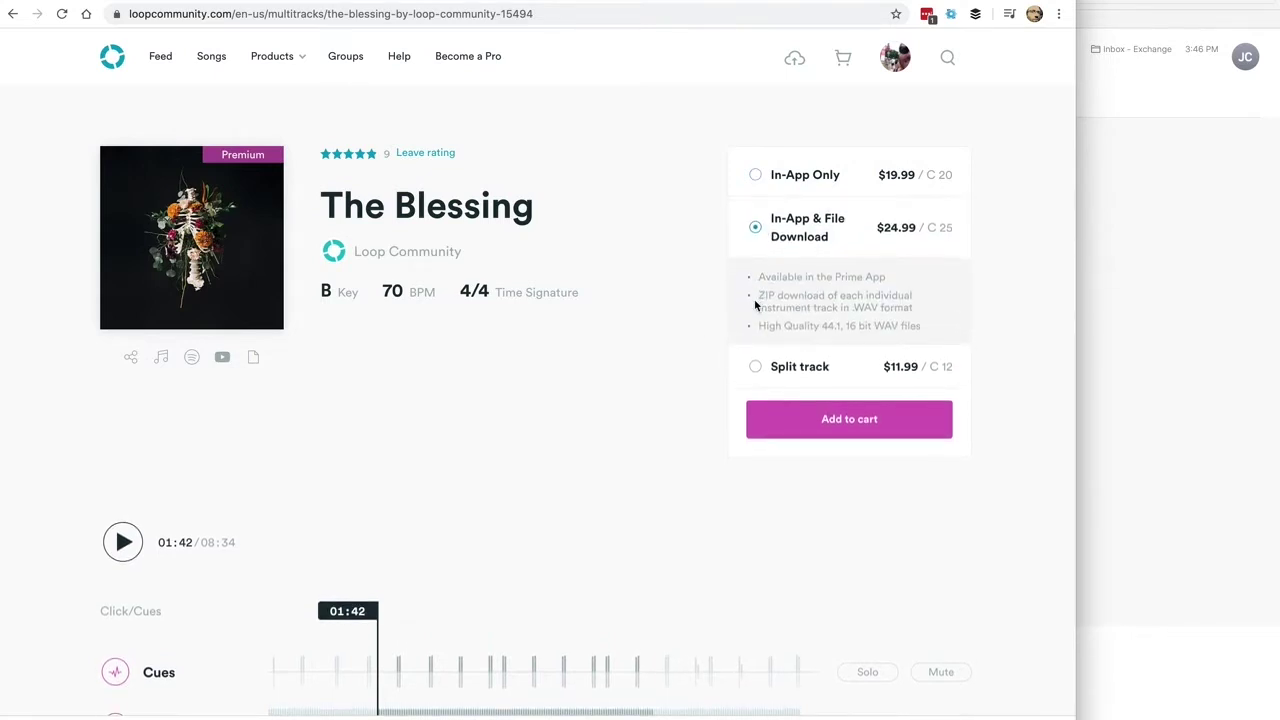
click(845, 420)
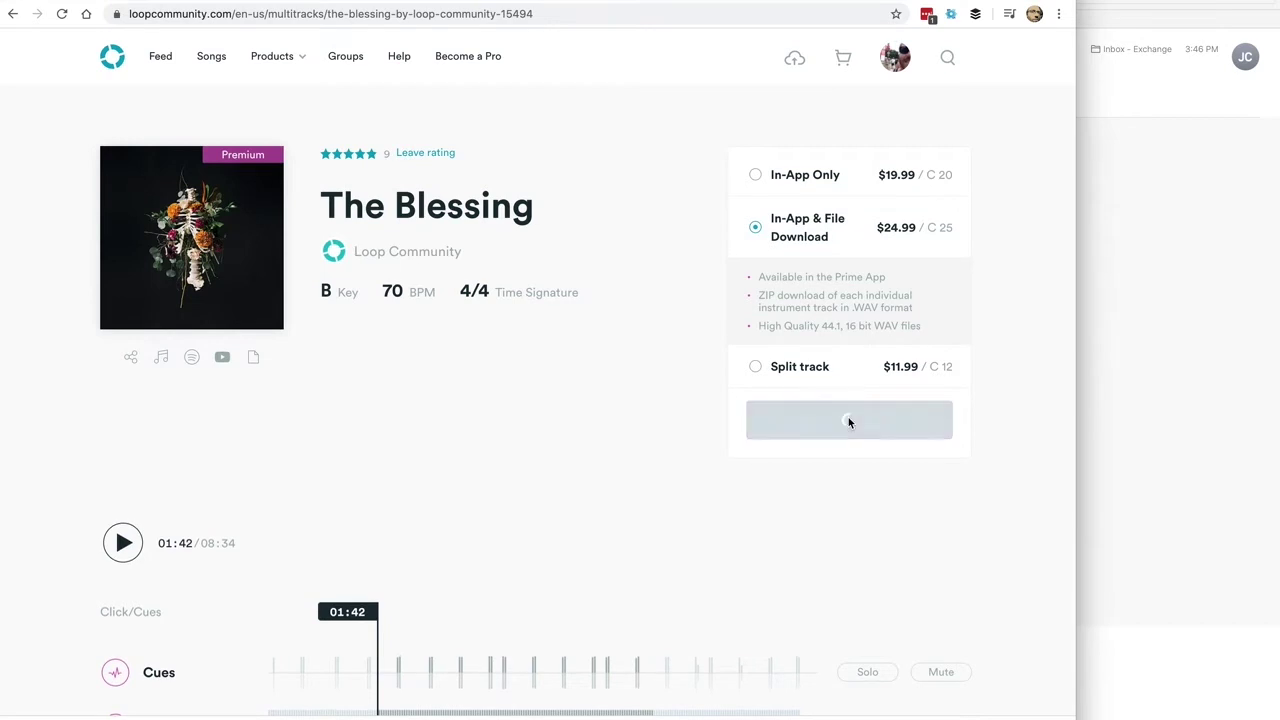
click(445, 683)
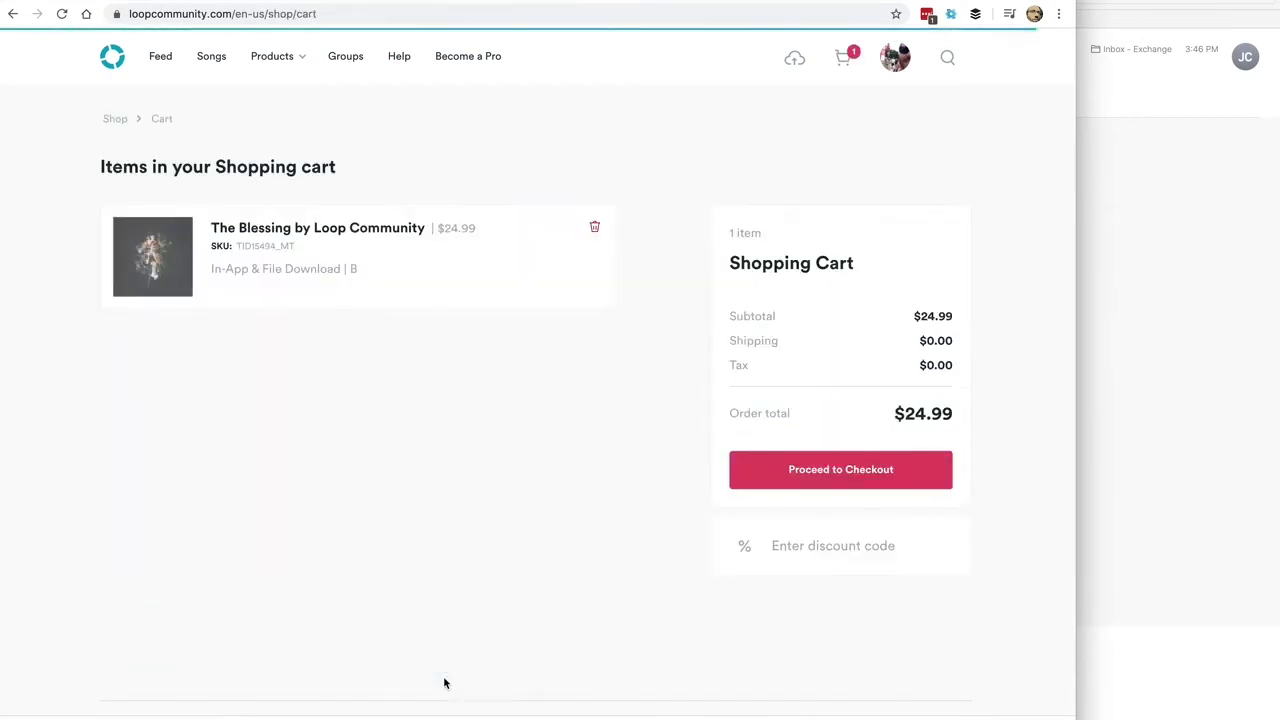
Check out the order and download the ZIP of The Blessing from the purchased tracks
click(837, 468)
click(837, 468)
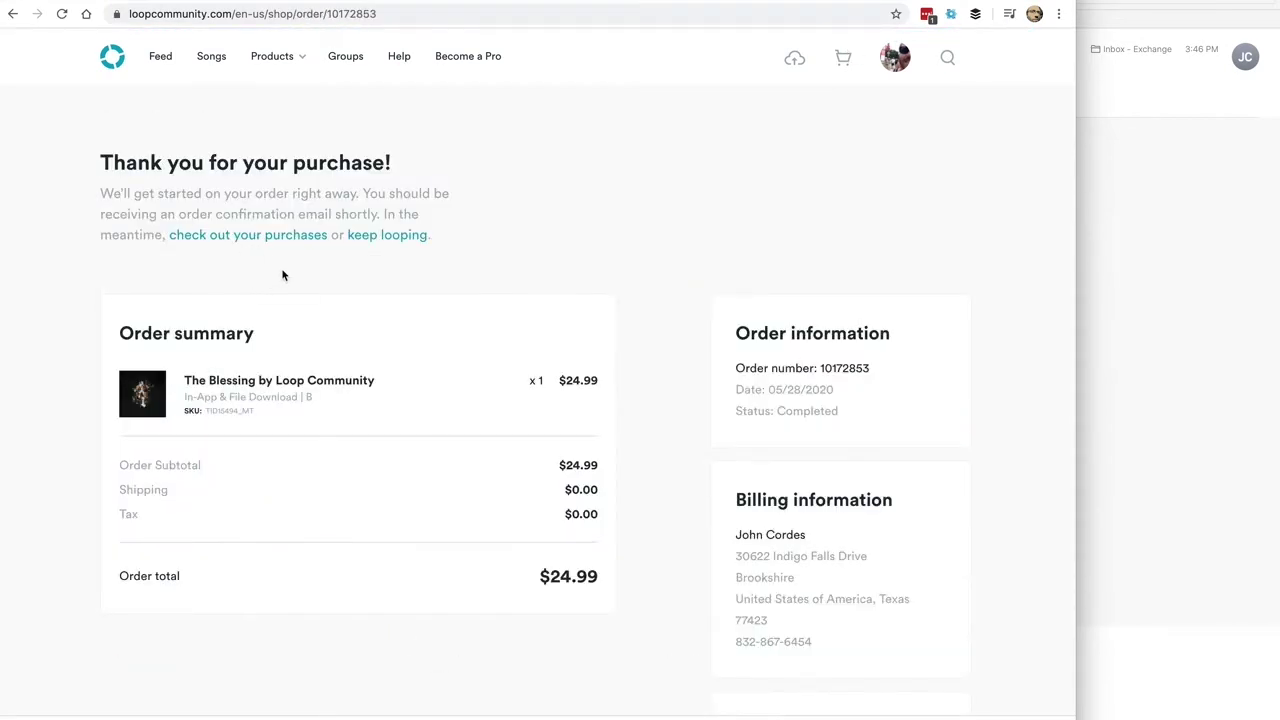
click(284, 236)
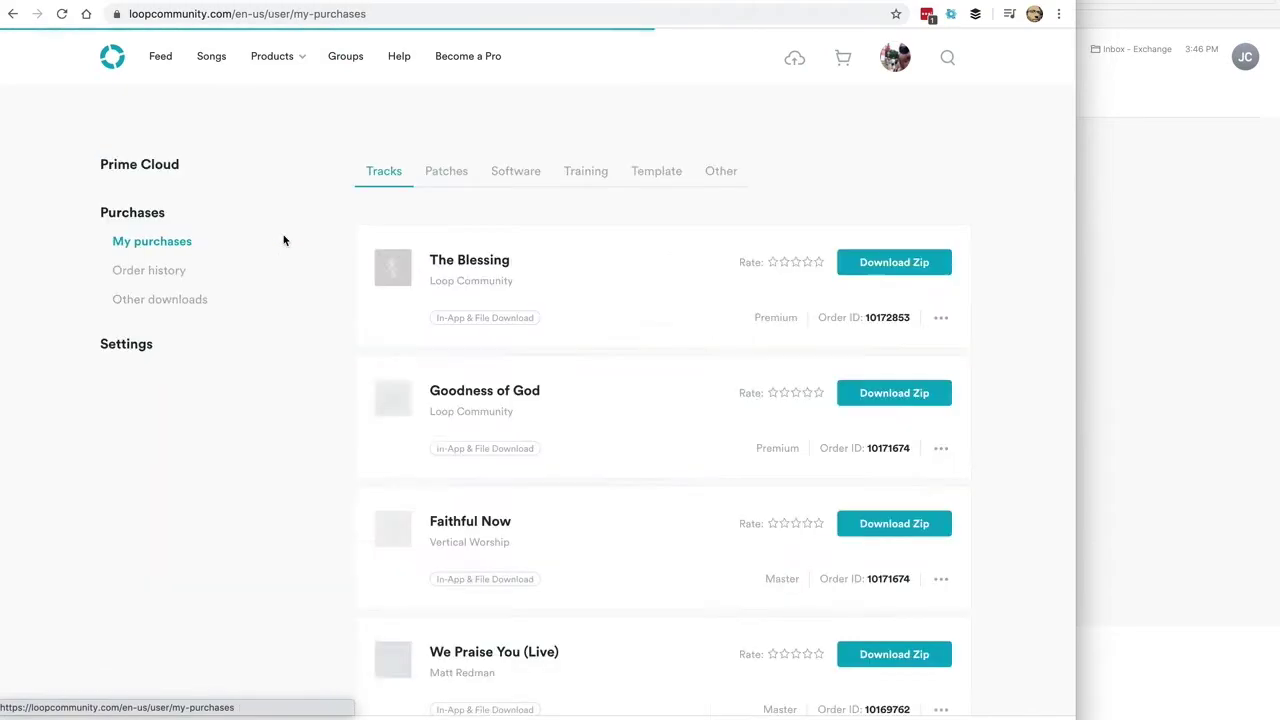
click(900, 262)
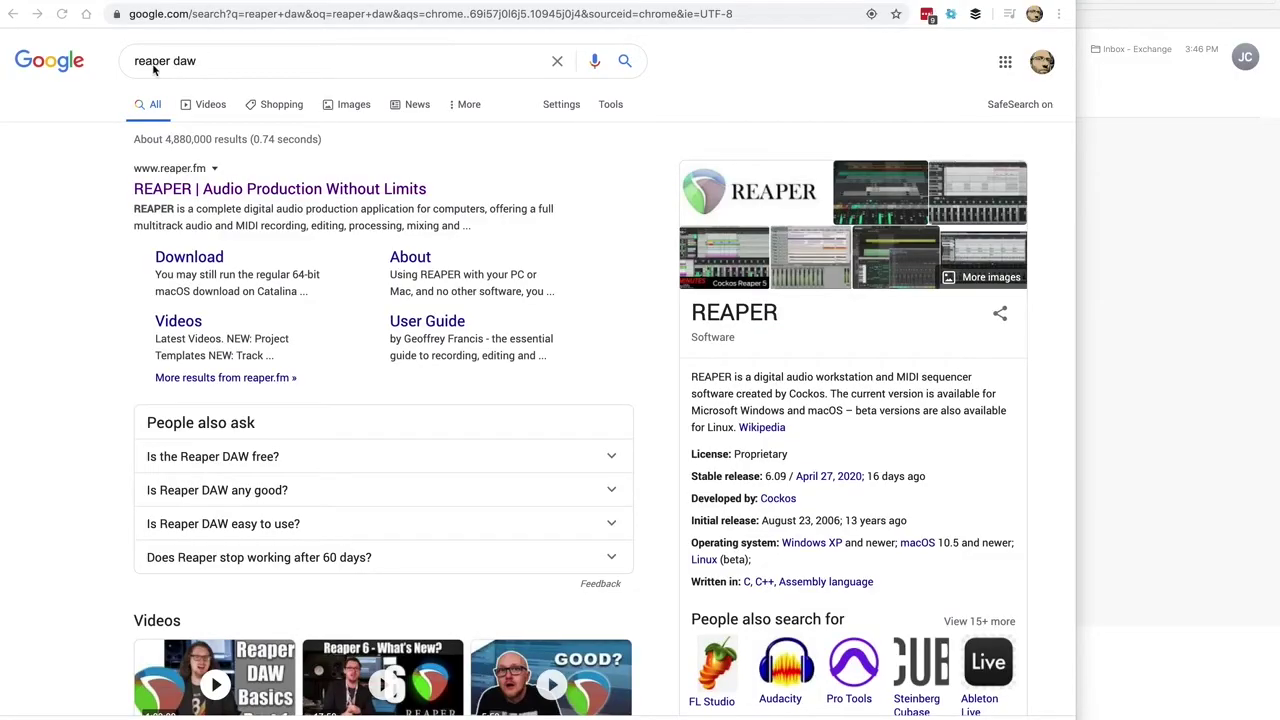
Open the official REAPER site from the search results and go to its download options
click(183, 191)
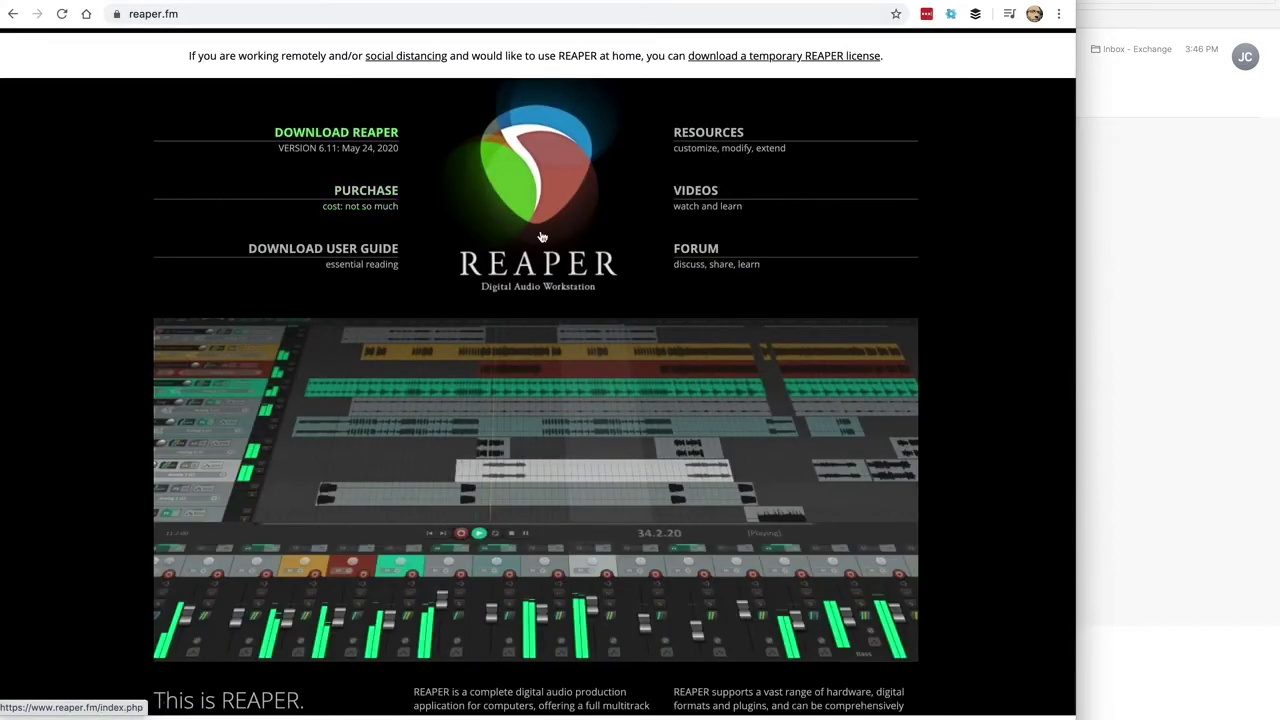
click(346, 139)
scroll(920, 677, down, 5)
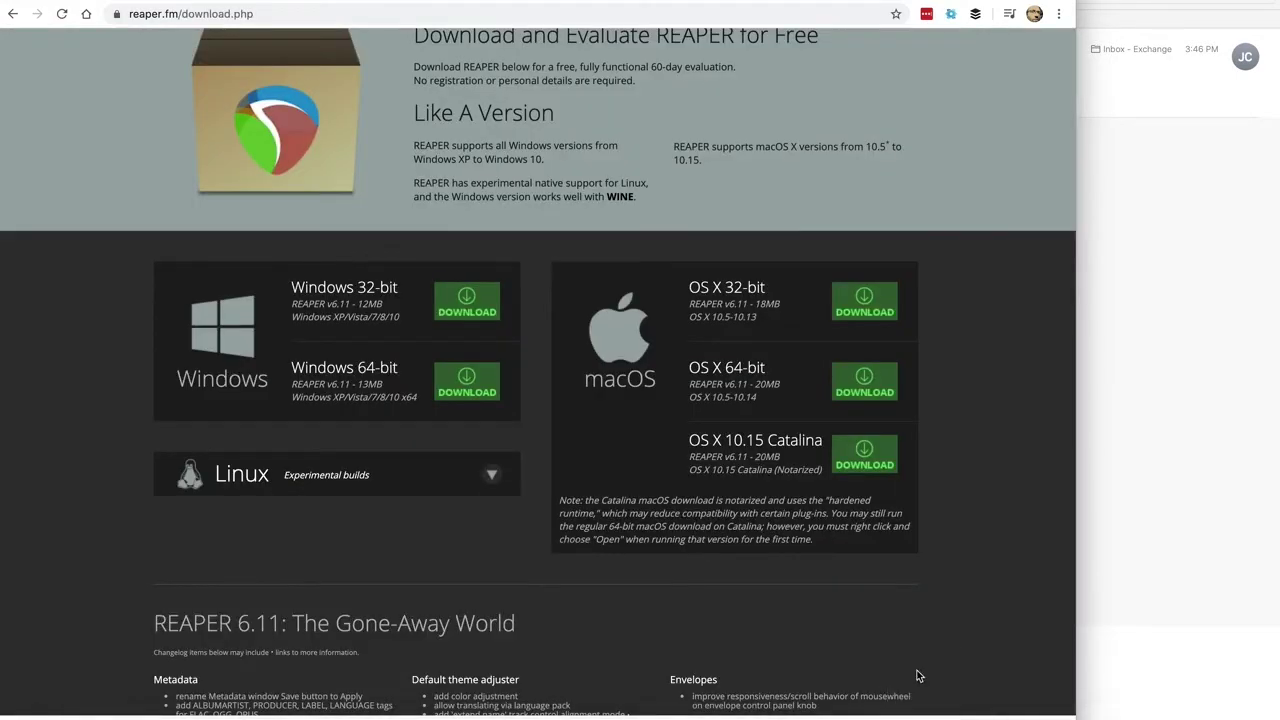
Switch to REAPER and insert all WAV files from the THEBLESSING_70_B folder at the project start on separate tracks
mouse_move(800, 710)
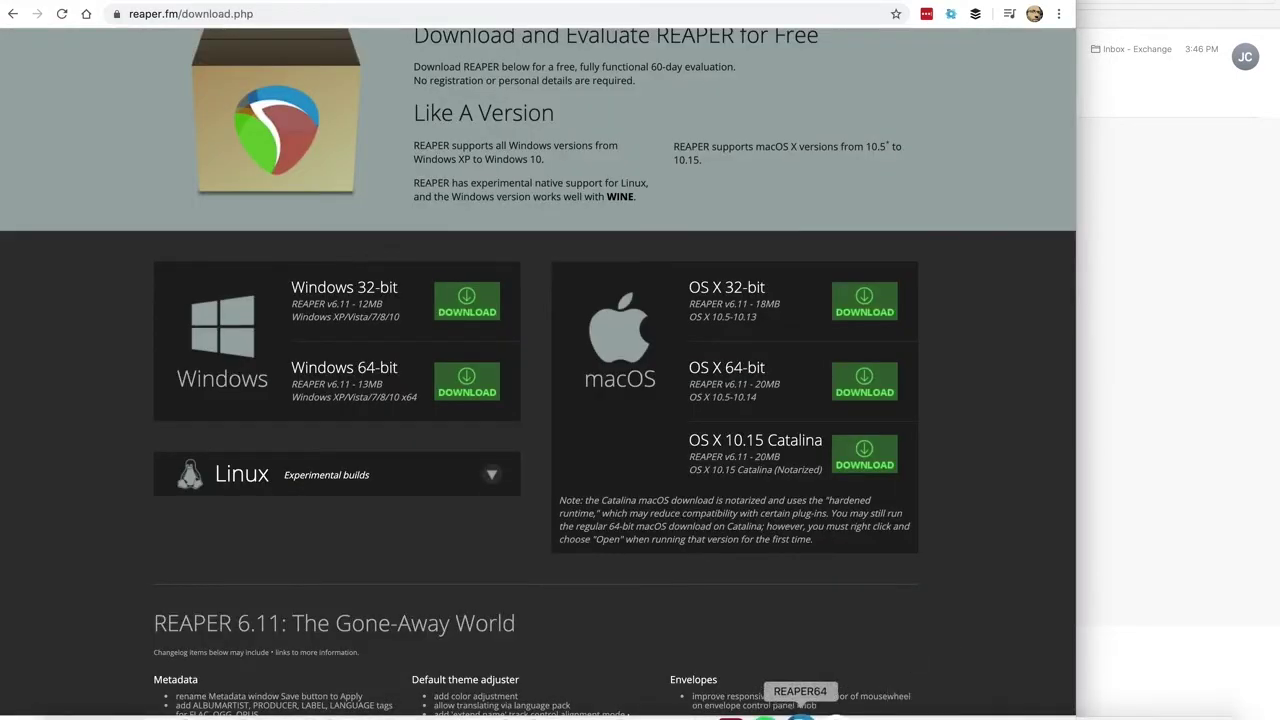
click(800, 705)
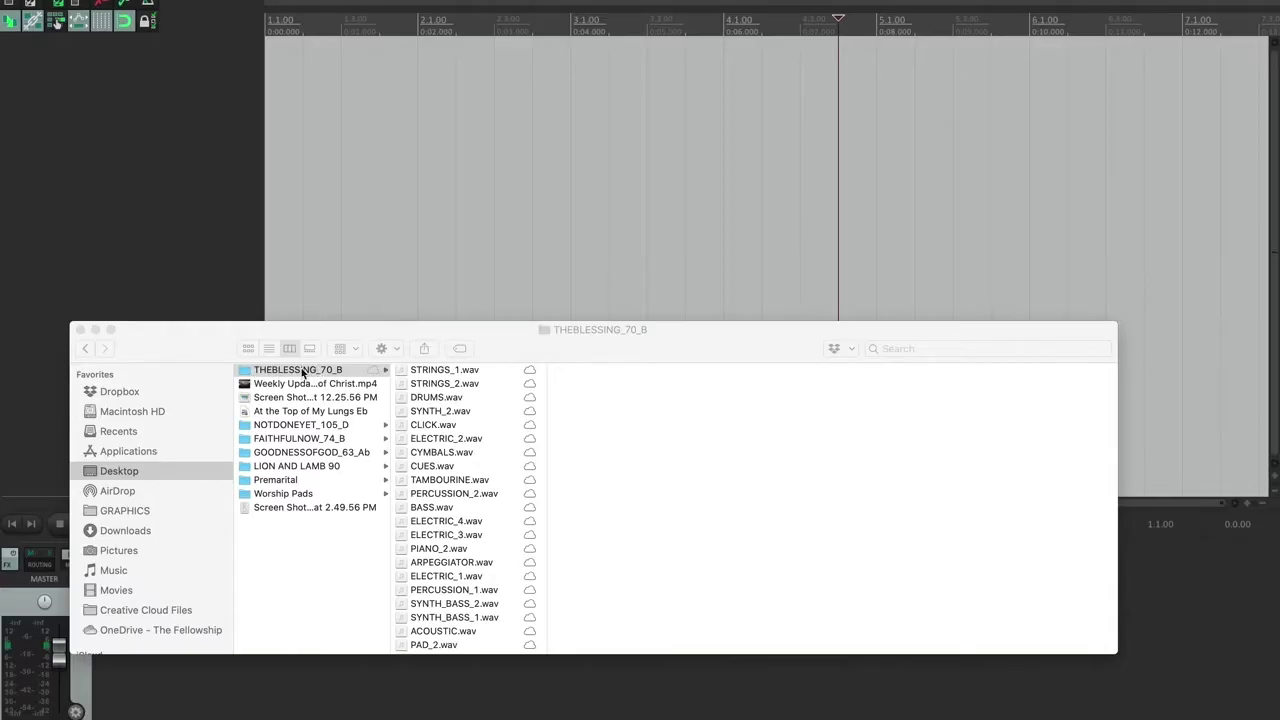
click(446, 370)
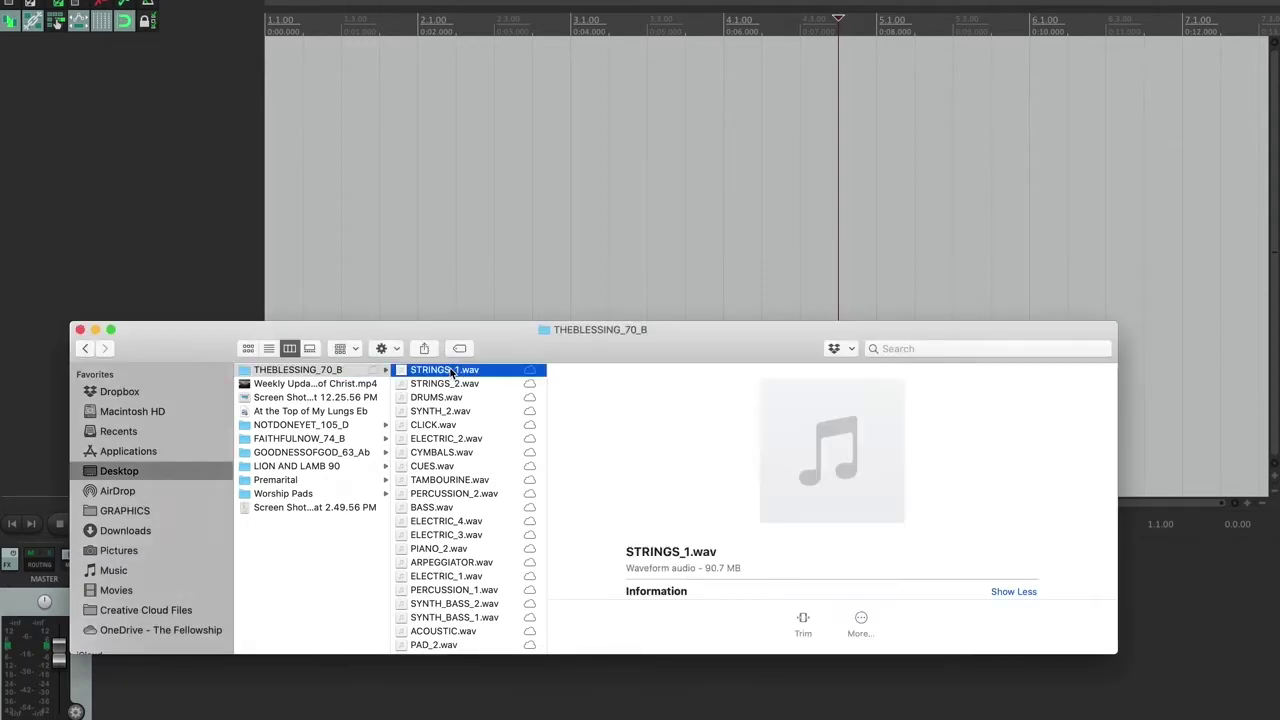
key(super+a)
scroll(451, 372, down, 1)
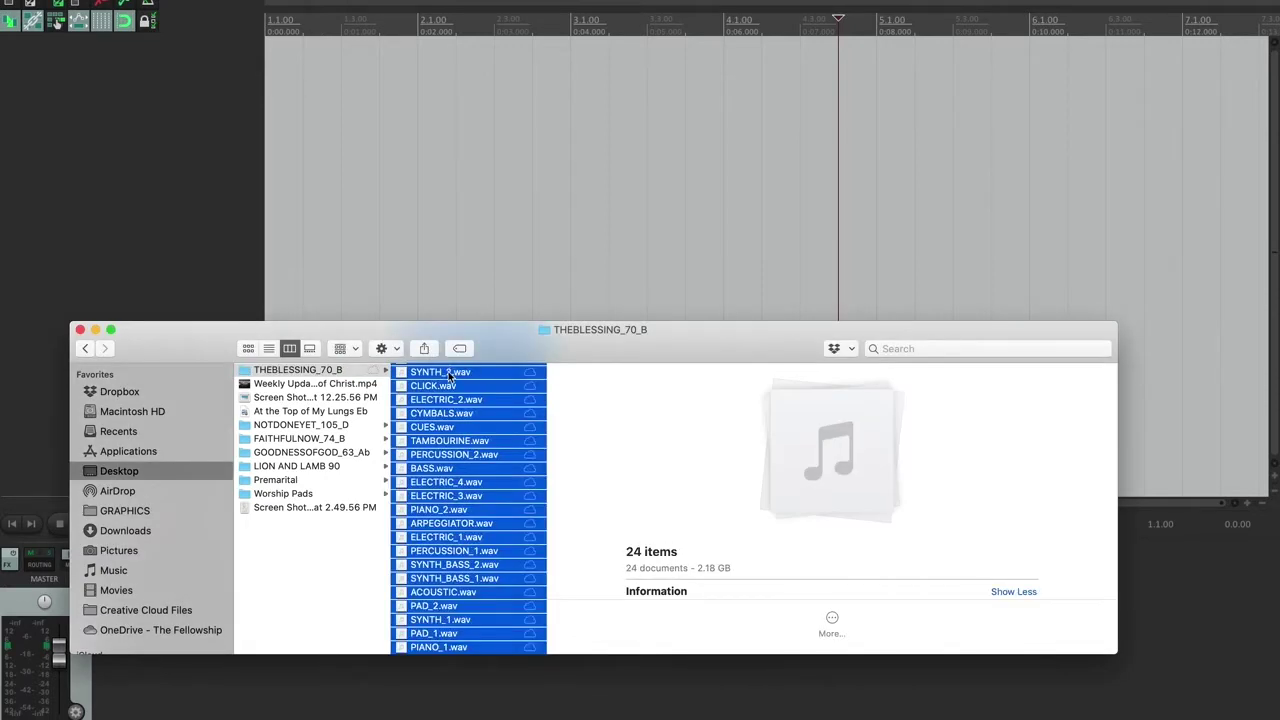
drag(448, 376, 270, 120)
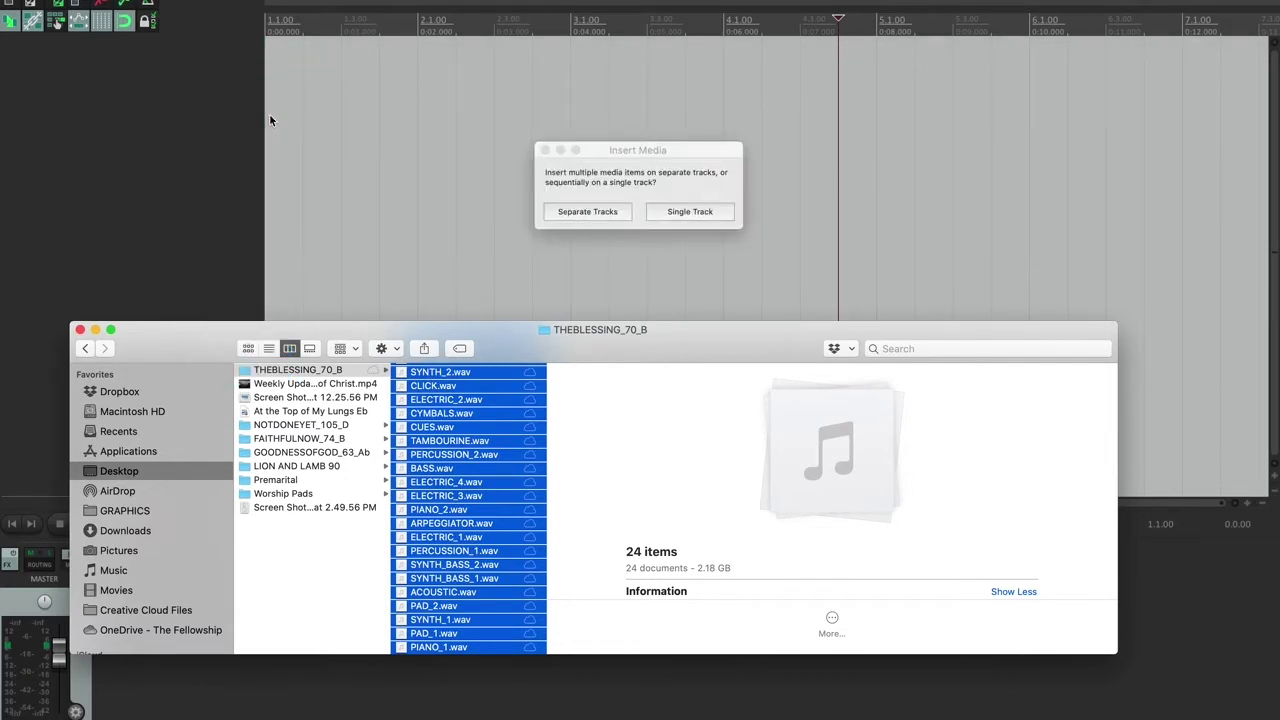
click(585, 211)
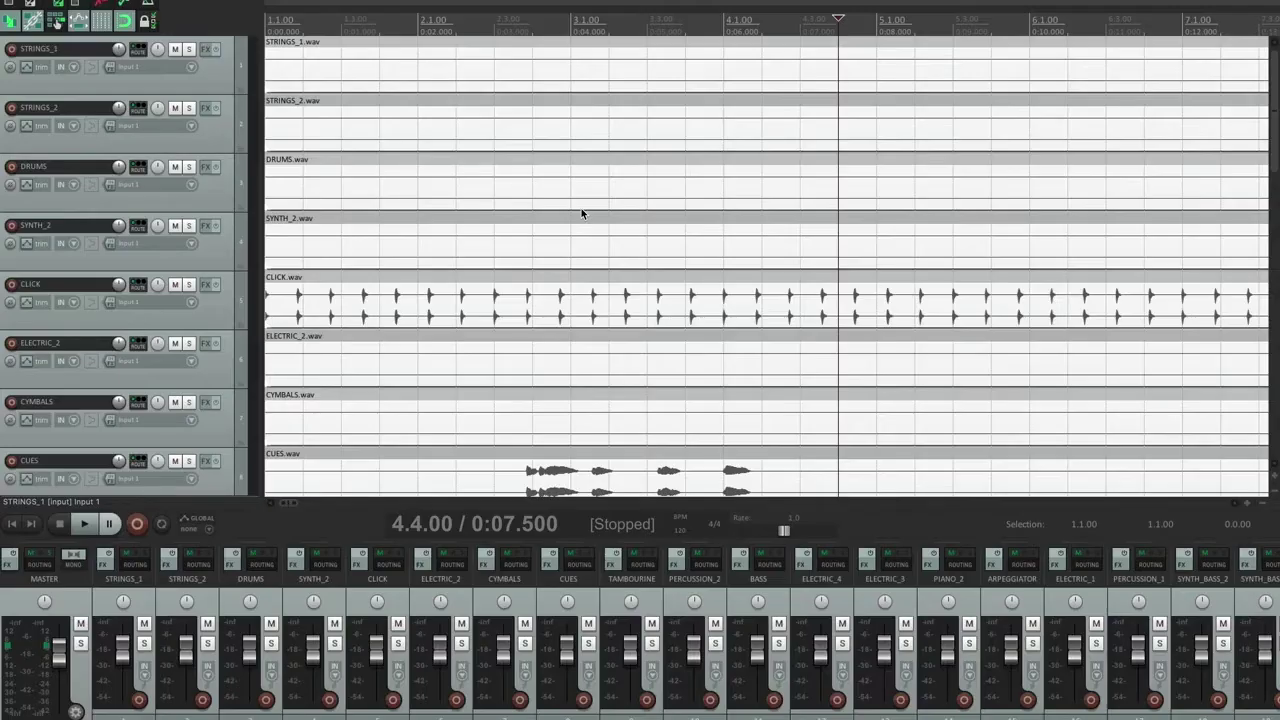
Play the imported tracks briefly from the project start and stop playback
click(266, 22)
key(space)
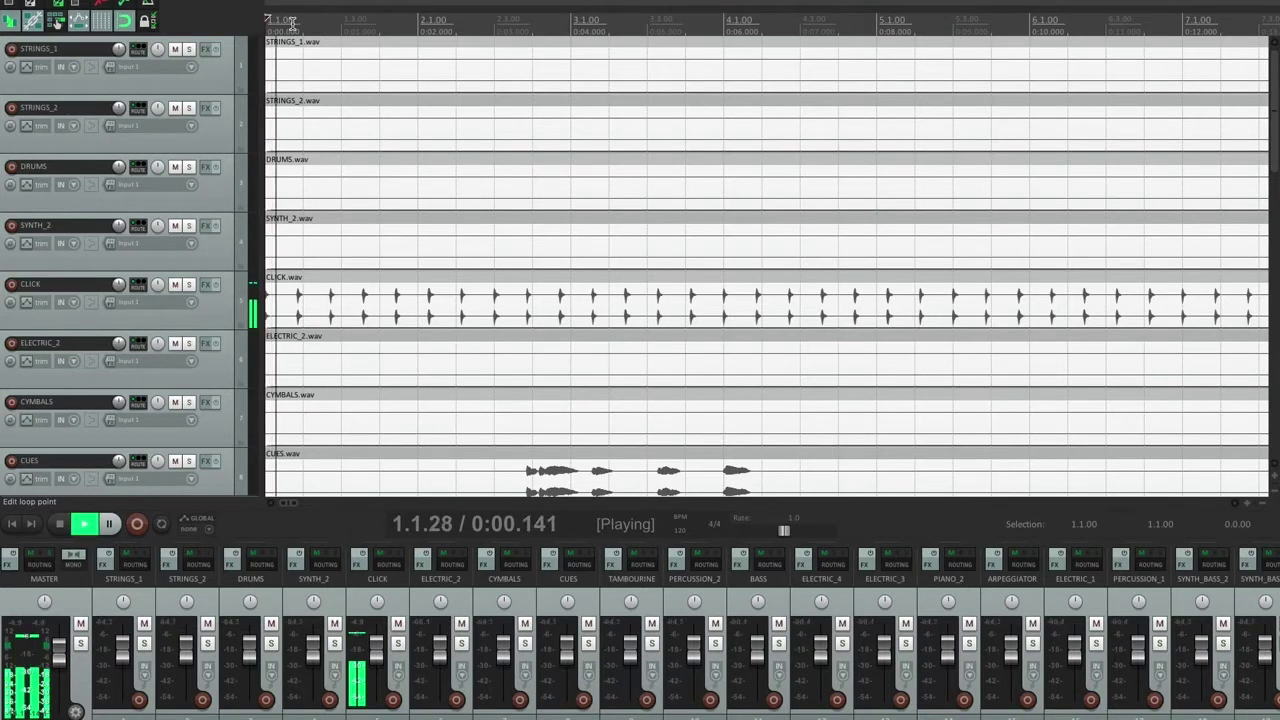
key(space)
Mute the CLICK track and raise the ACOUSTIC track's volume to about +7.25 dB
click(175, 286)
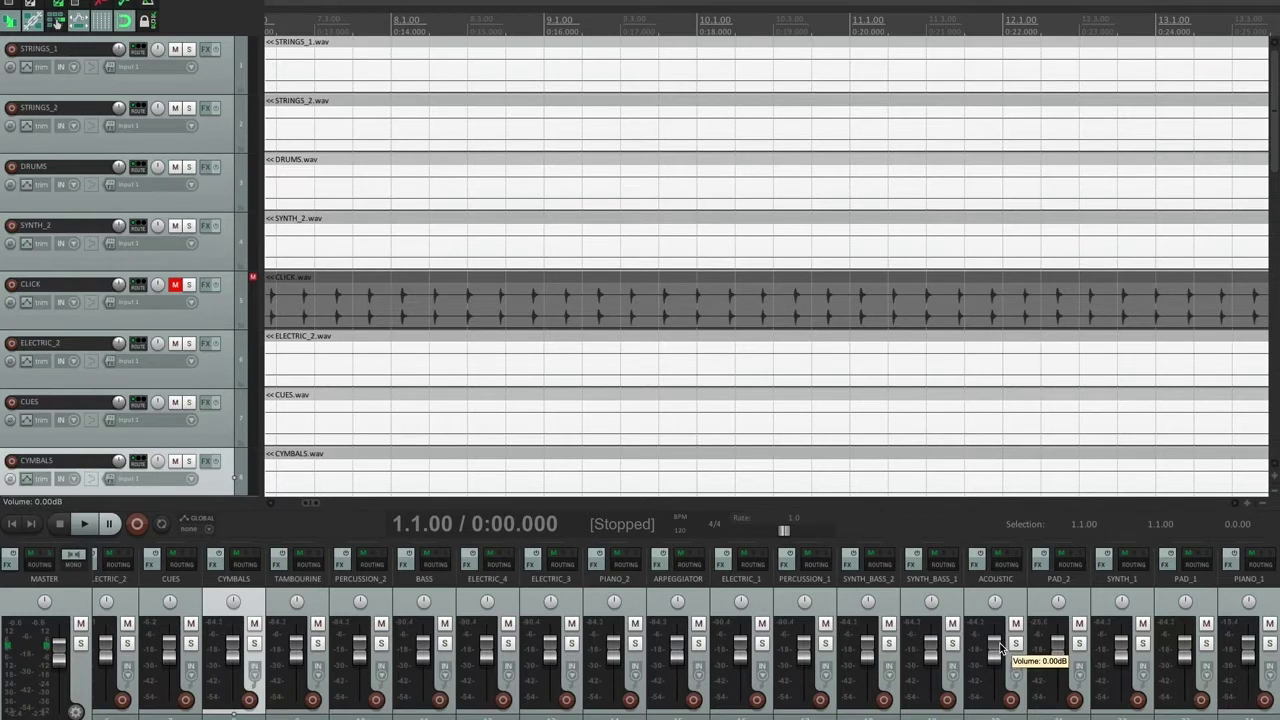
scroll(998, 630, up, 8)
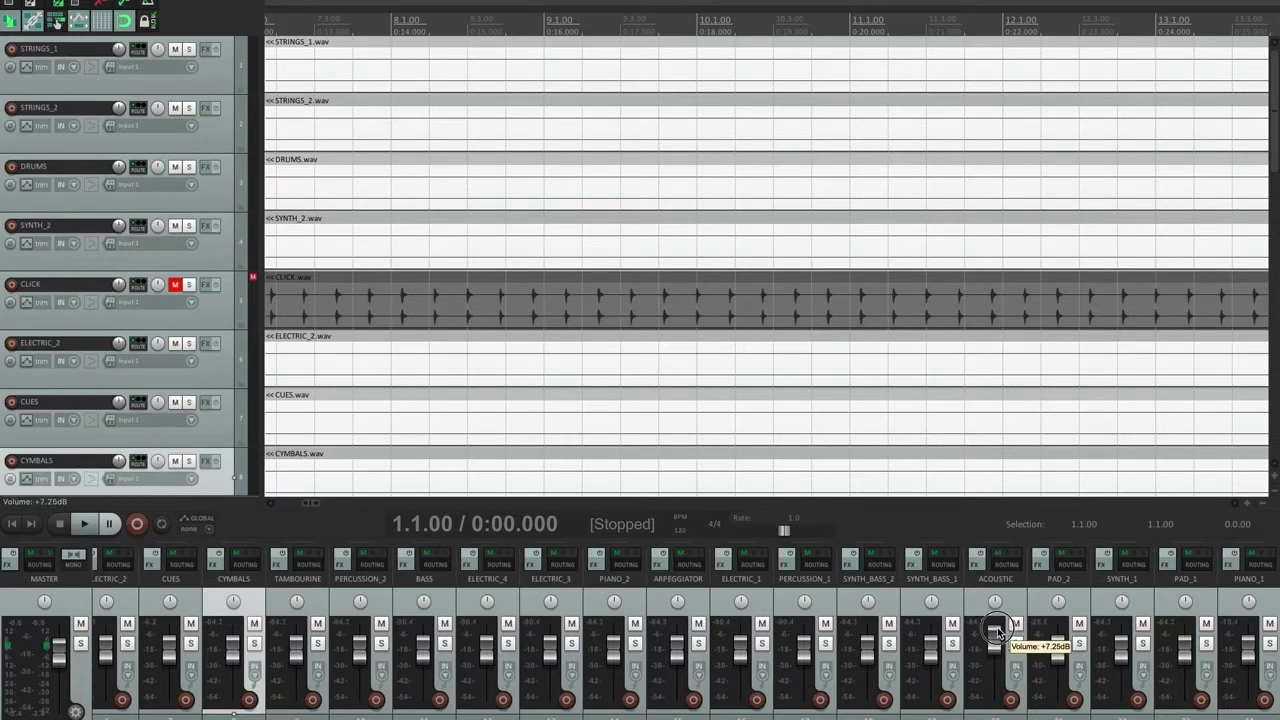
scroll(998, 630, up, 1)
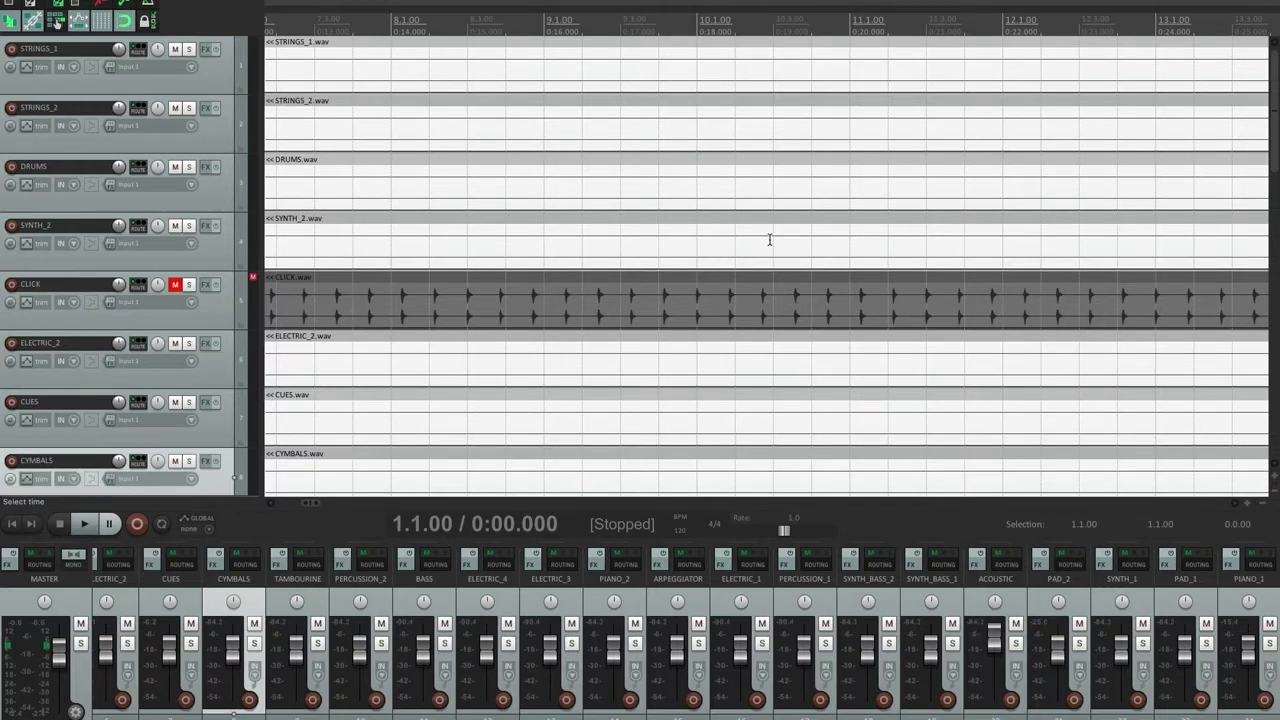
Play a short passage of the mix starting in bar 10 and stop playback
click(811, 20)
key(space)
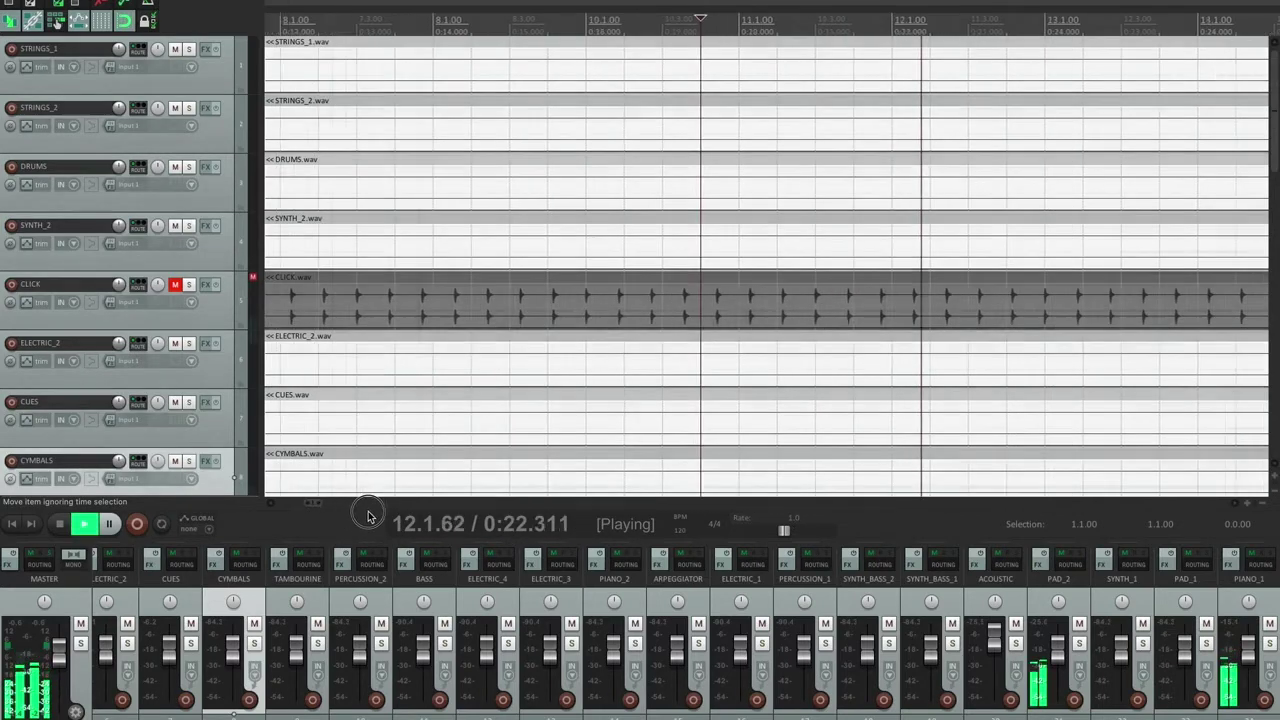
scroll(1031, 223, down, 10)
key(space)
Play the mix from bar 125, just before the acoustic part begins, and slightly lower the PIANO_1, SYNTH_BASS_2 and PAD_2 volumes
scroll(1109, 160, down, 8)
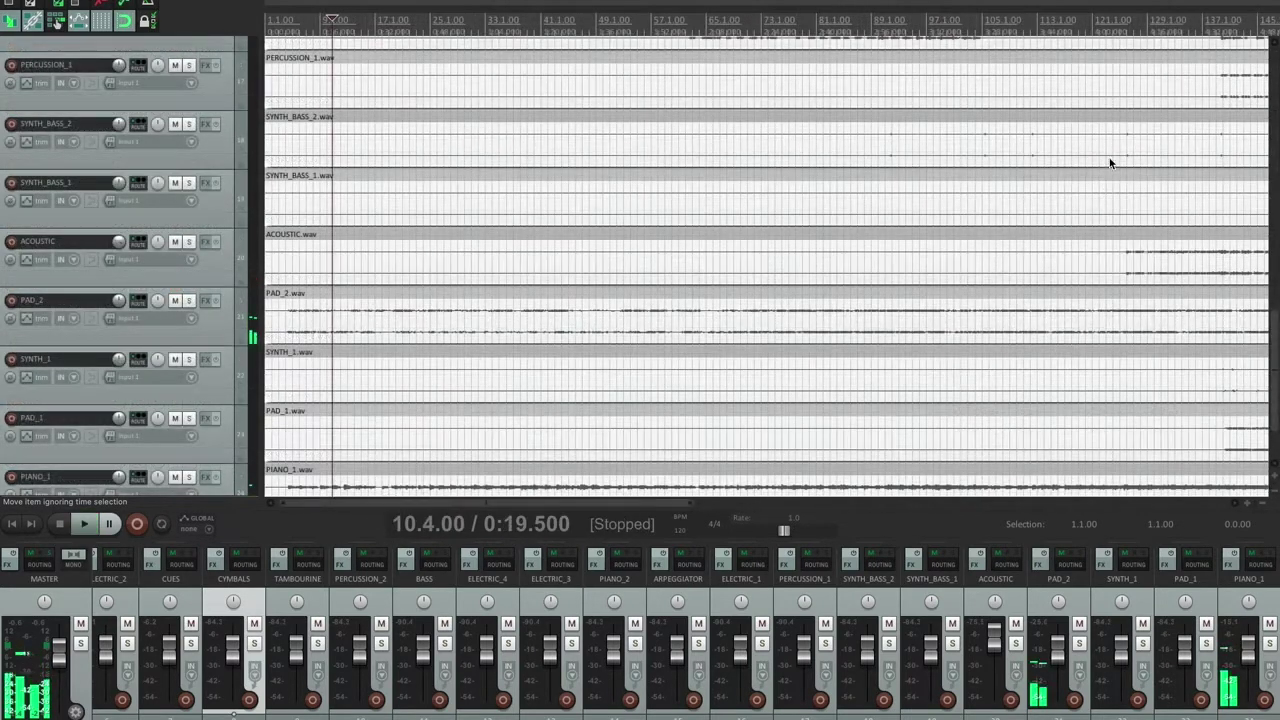
click(1116, 28)
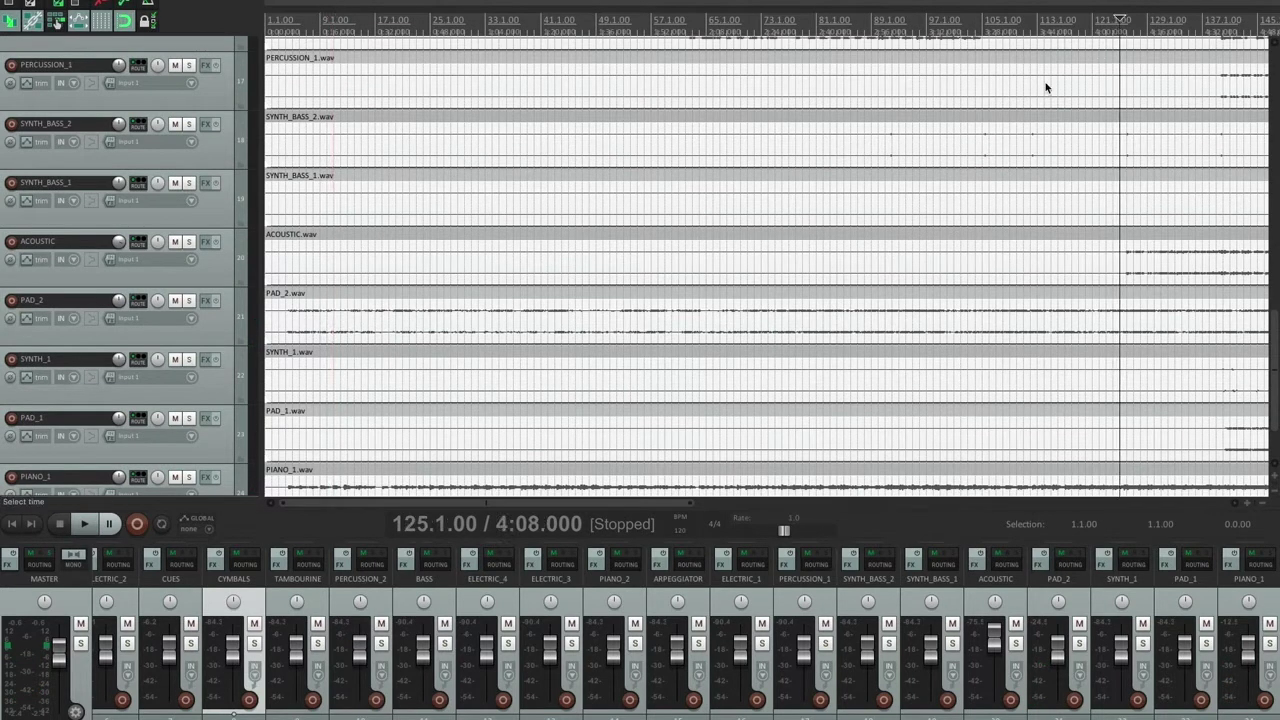
key(space)
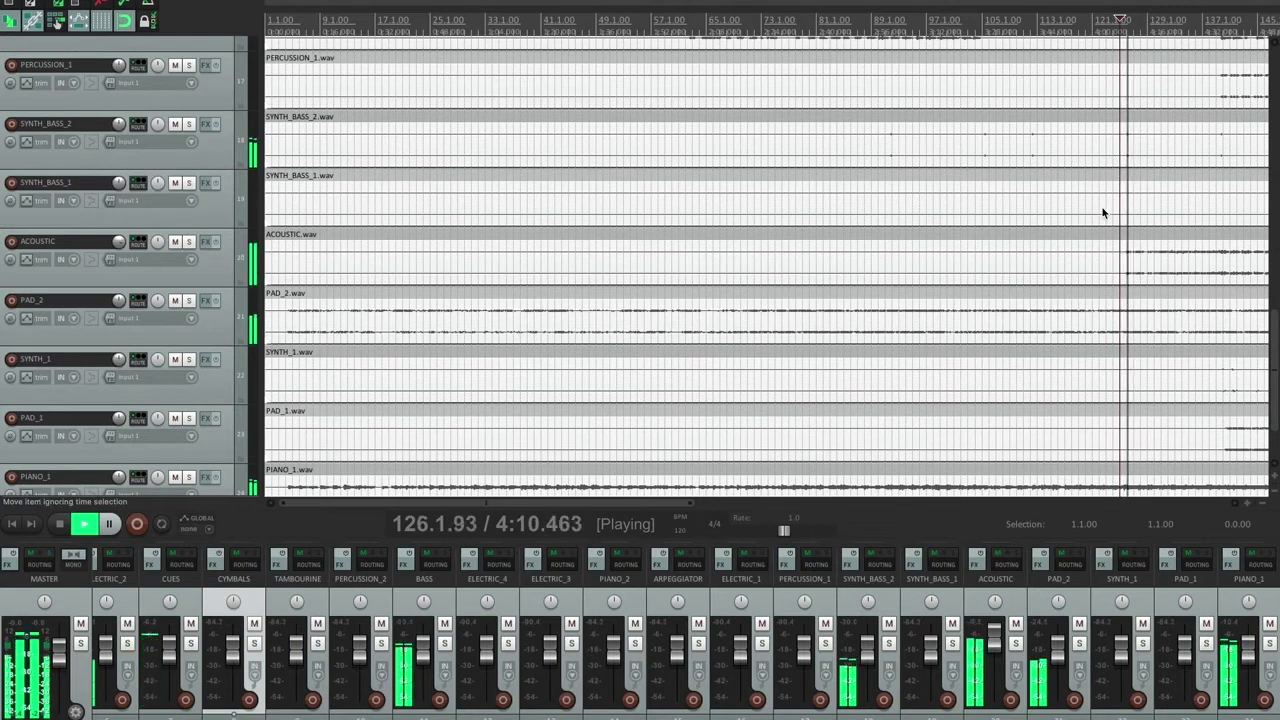
mouse_move(993, 640)
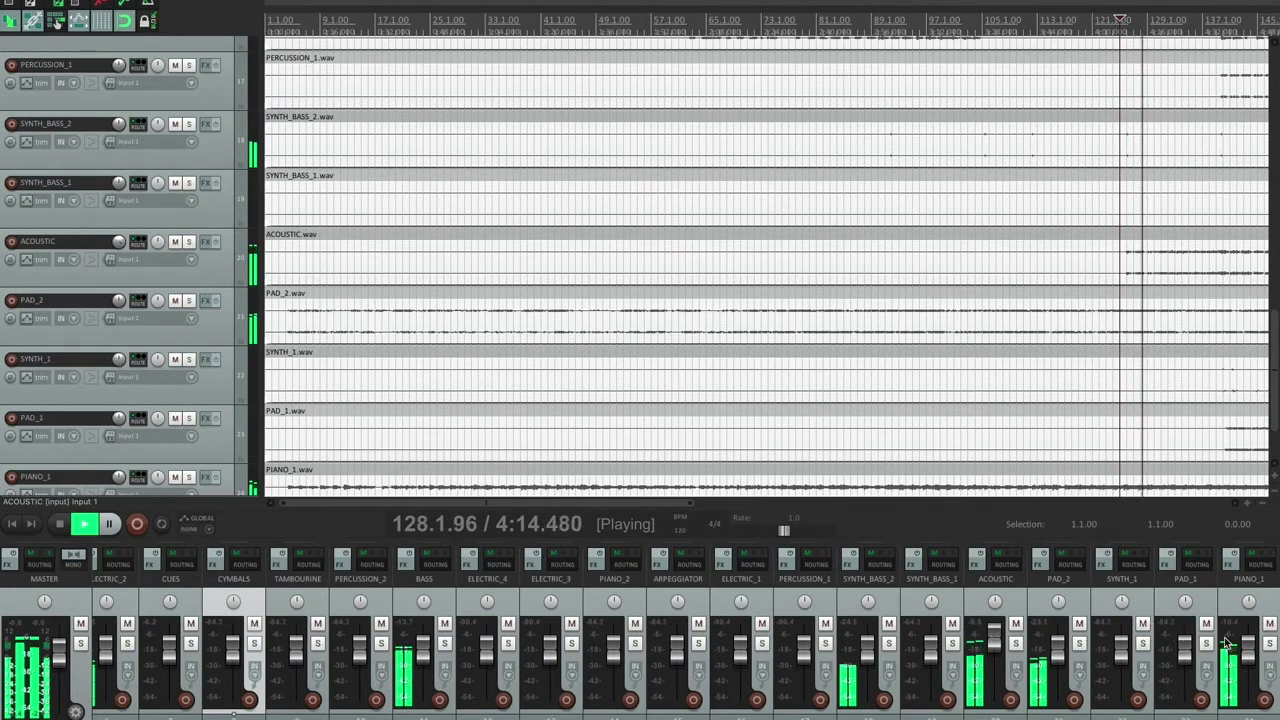
mouse_move(1252, 652)
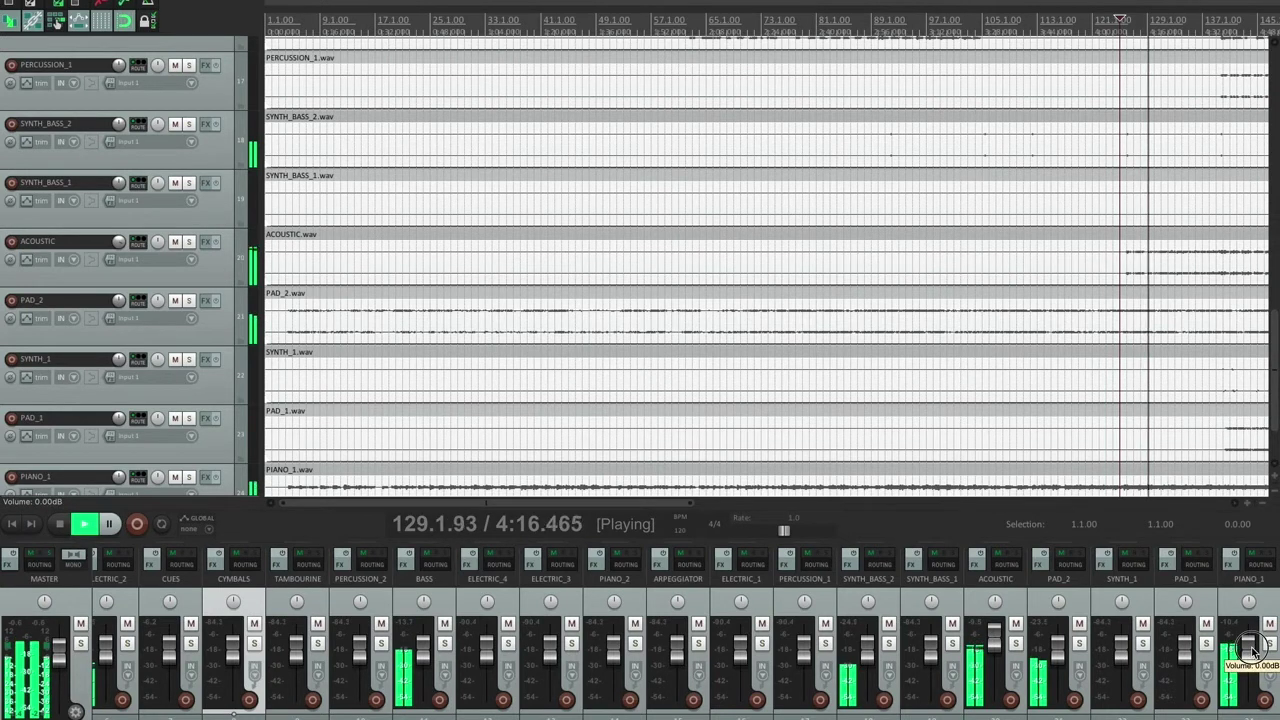
drag(1252, 651, 1253, 654)
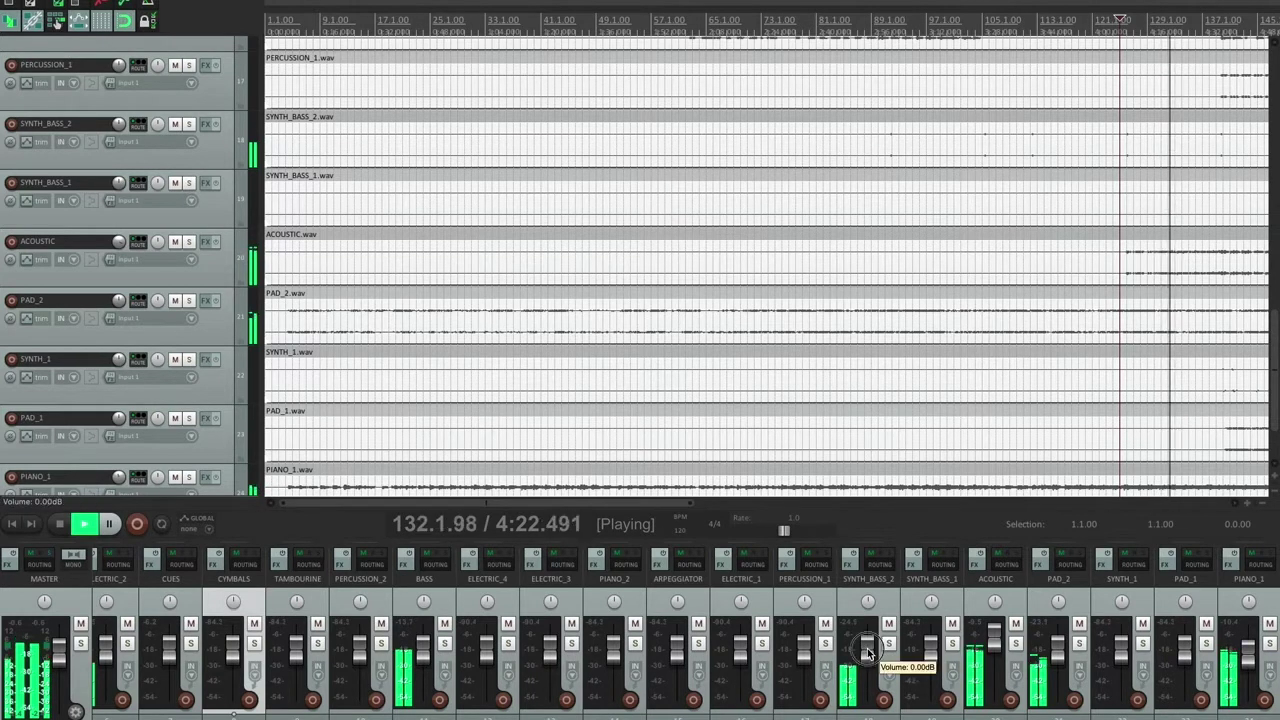
key(space)
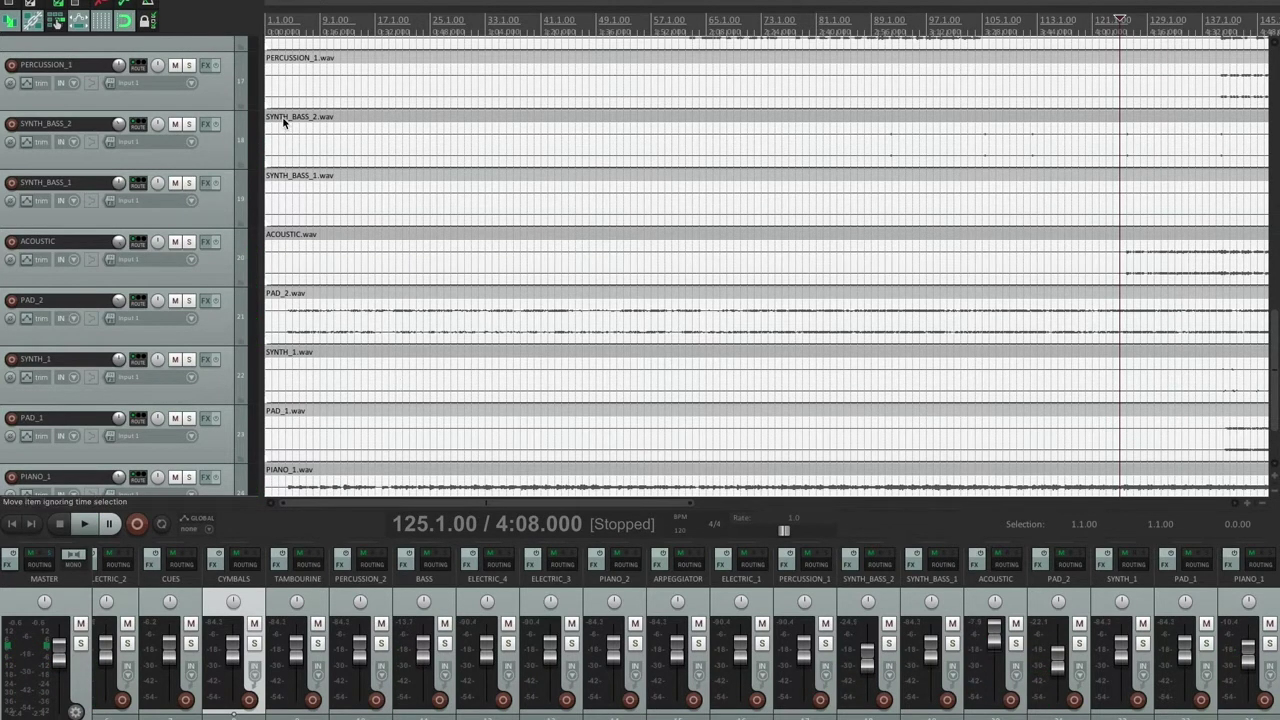
Start rendering the project to a file and set the output directory to a new Desktop folder named THE BLESSING for PCO
click(100, 0)
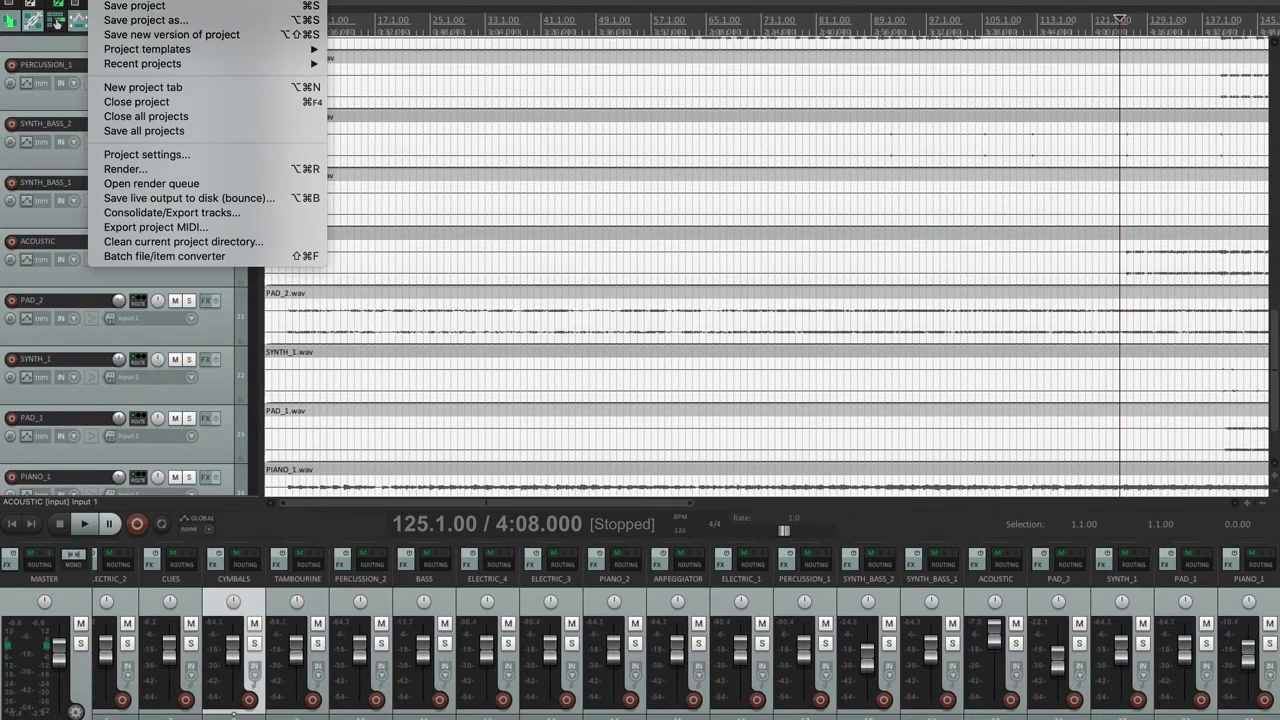
click(125, 169)
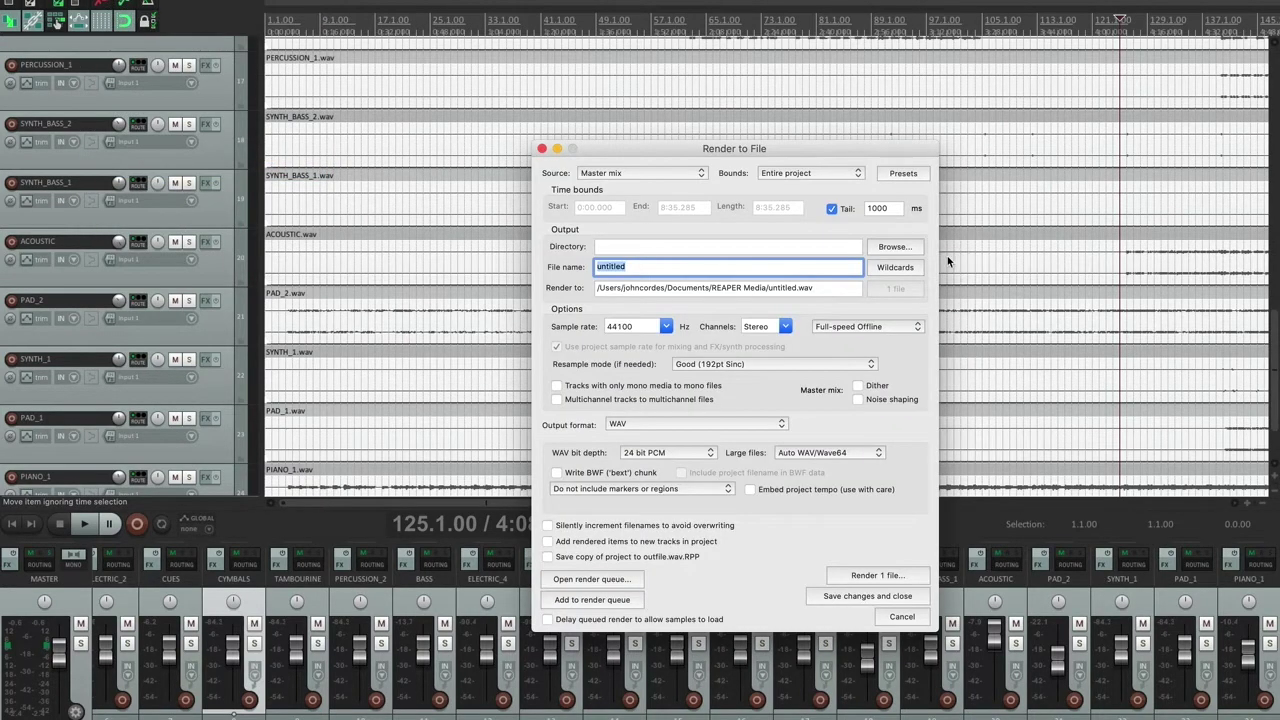
click(894, 247)
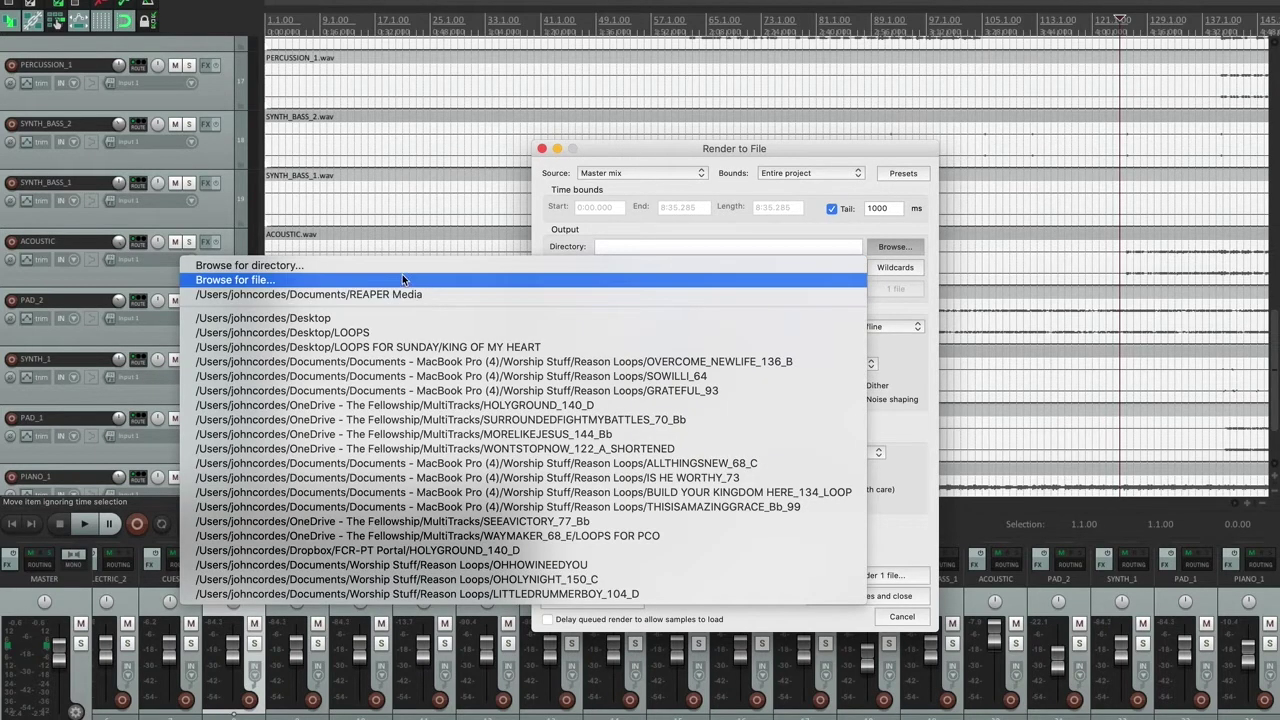
click(660, 268)
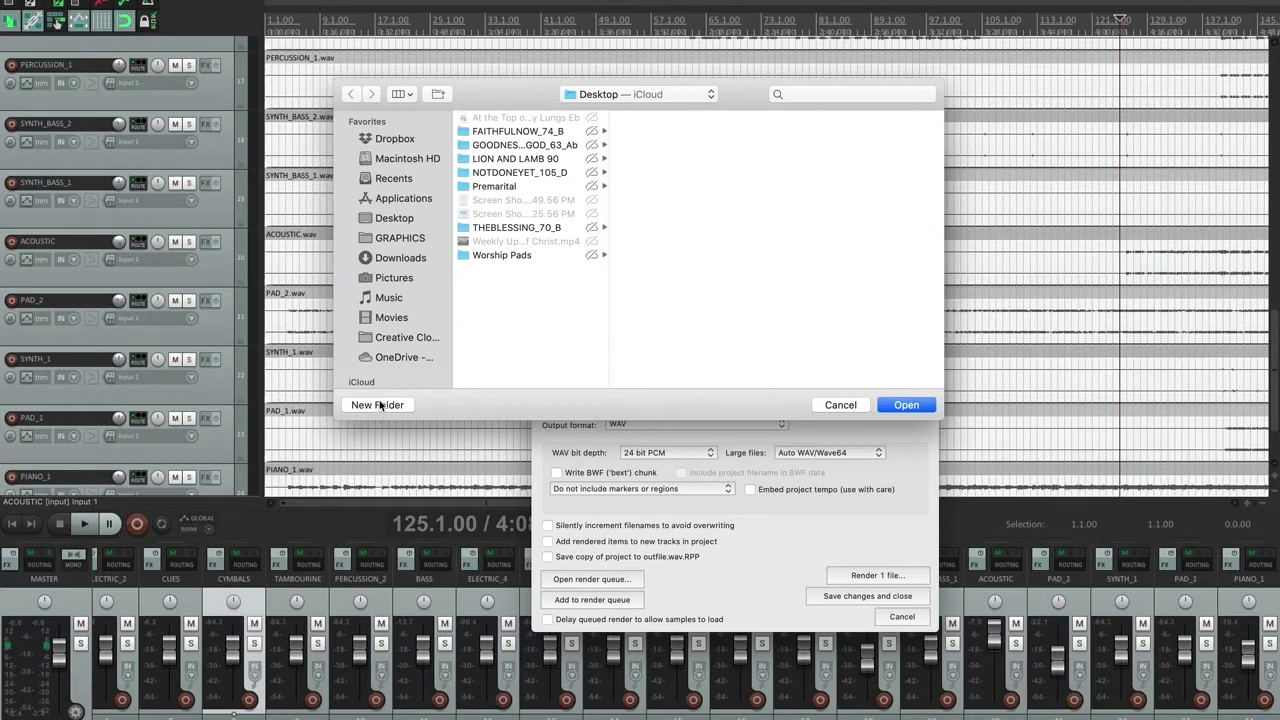
click(380, 404)
text(BL)
key(BackSpace)
key(BackSpace)
text(THE )
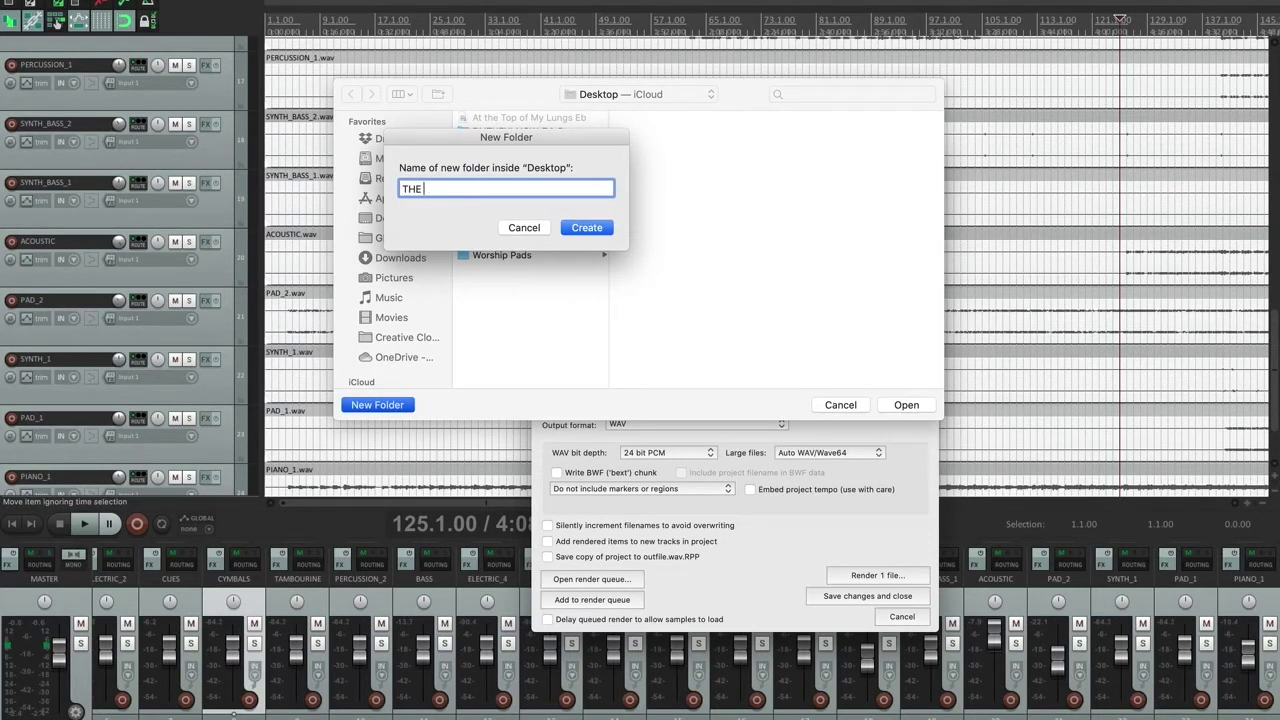
text(BLESSING for PCO)
click(586, 228)
click(905, 405)
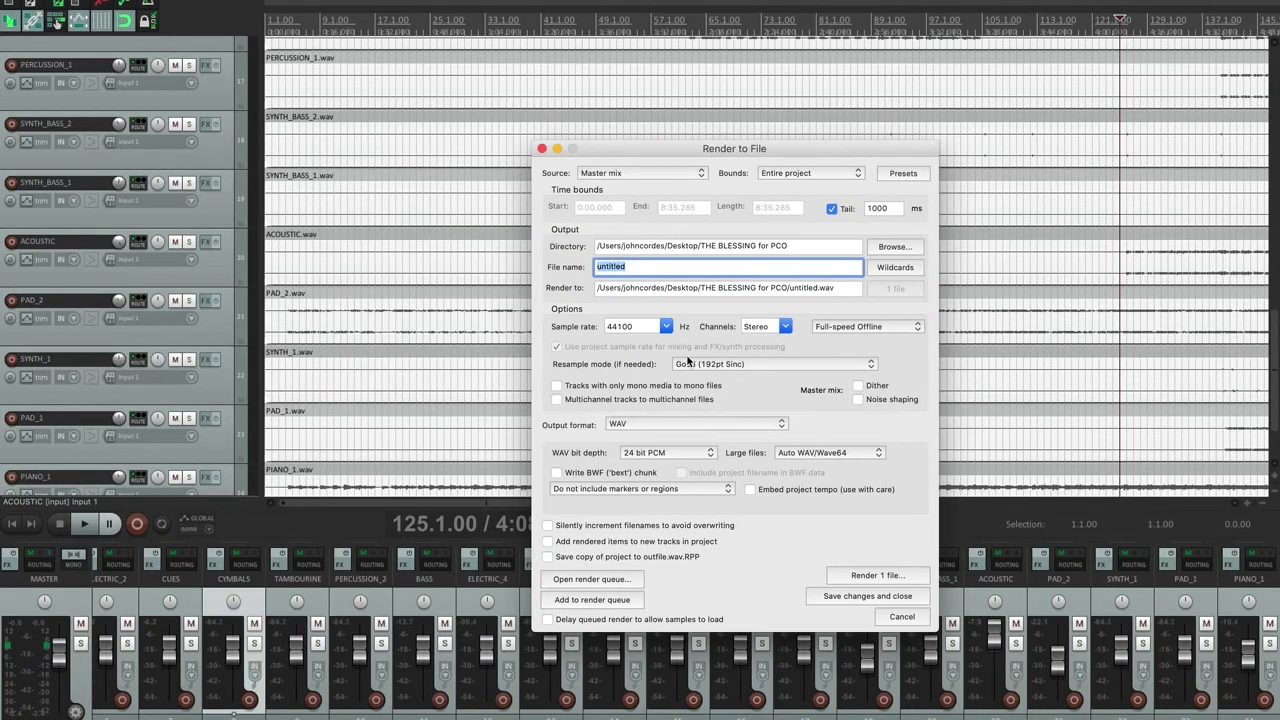
Render the mix as an MP3 file named THE BLESSING_70_B_ACOUSTIC
text(THE BLESSING_70_B_ACOUSTIC)
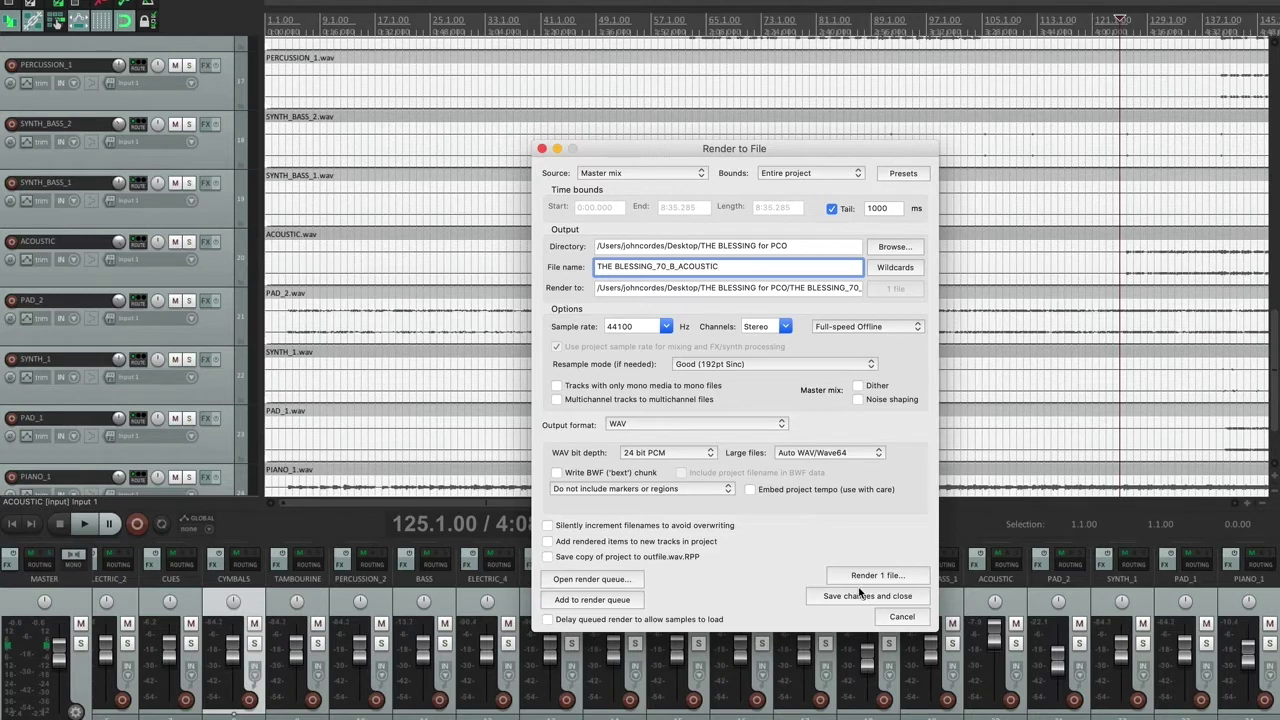
click(783, 426)
click(749, 452)
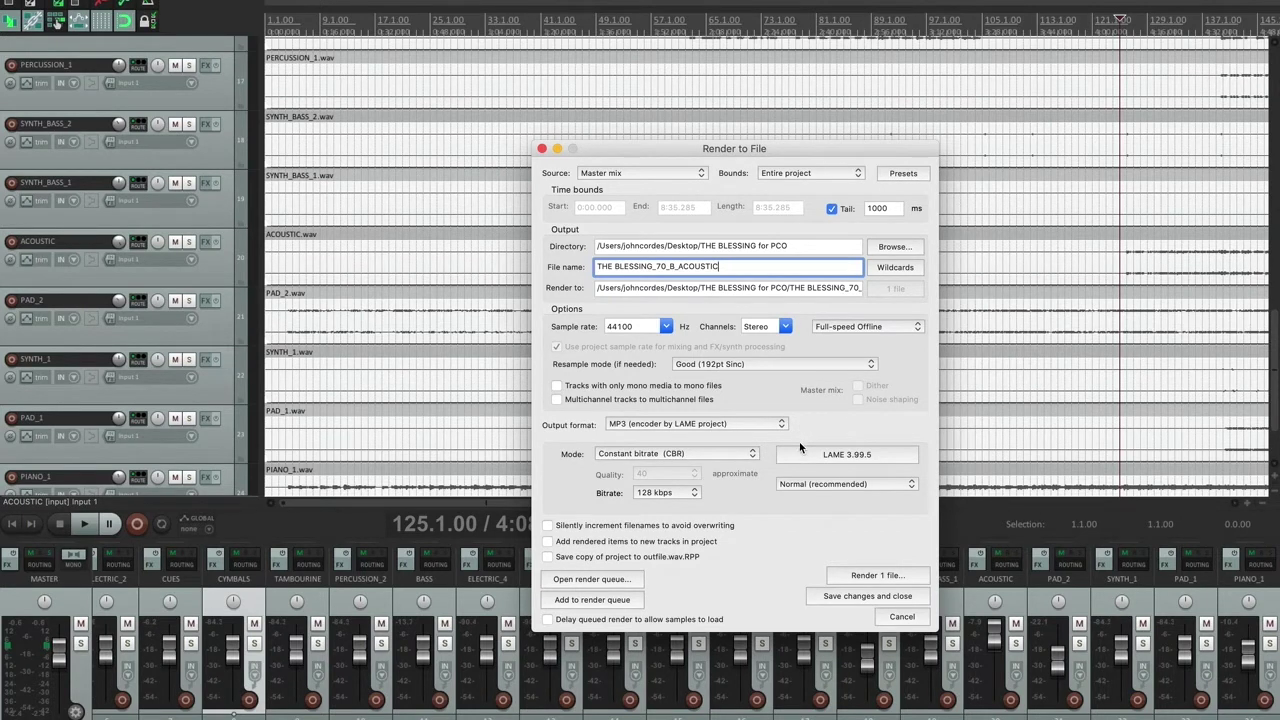
click(883, 576)
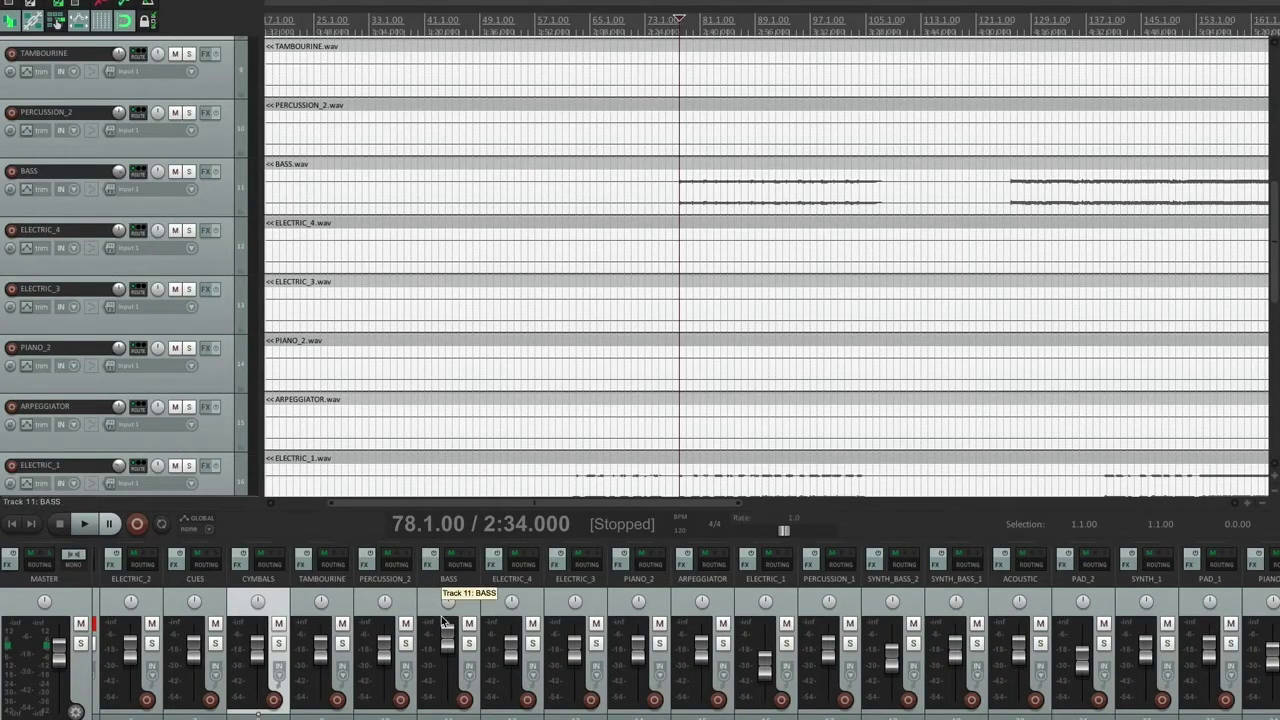
Reset the BASS track's volume to 0.00 dB and raise the DRUMS track's volume to about +6.20 dB
mouse_move(448, 636)
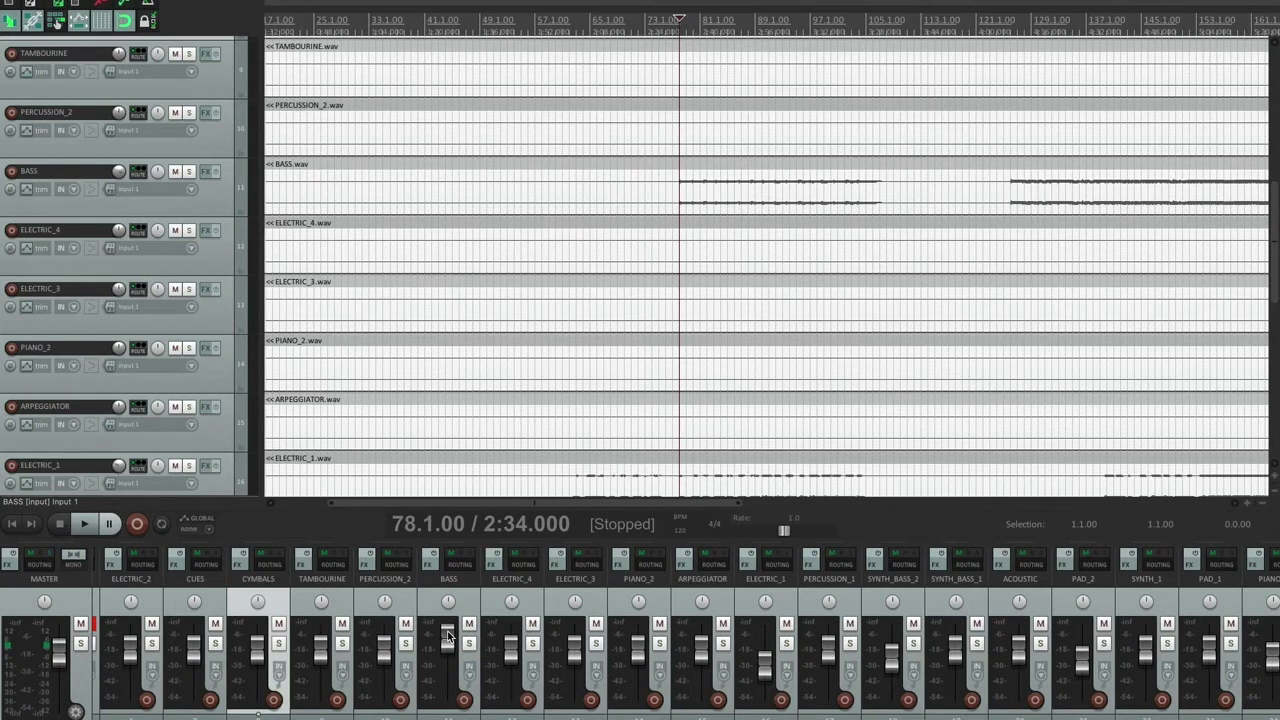
double_click(448, 636)
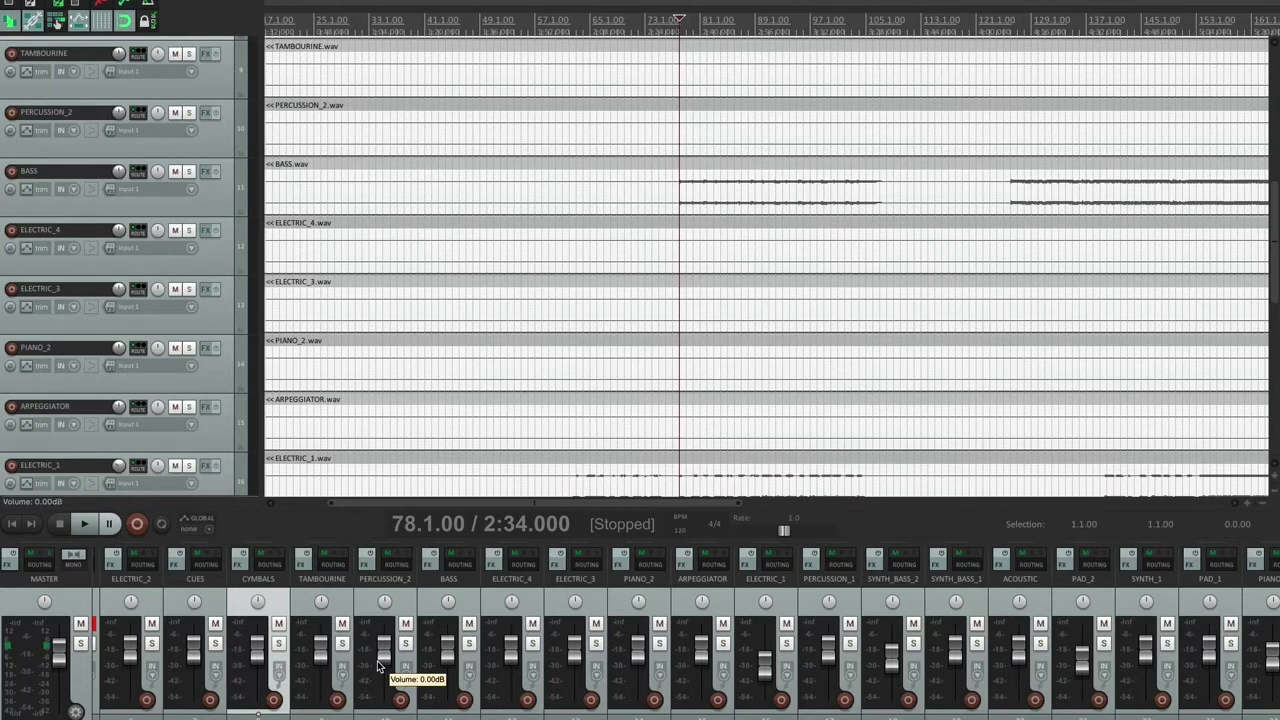
scroll(400, 664, left, 5)
scroll(250, 645, up, 2)
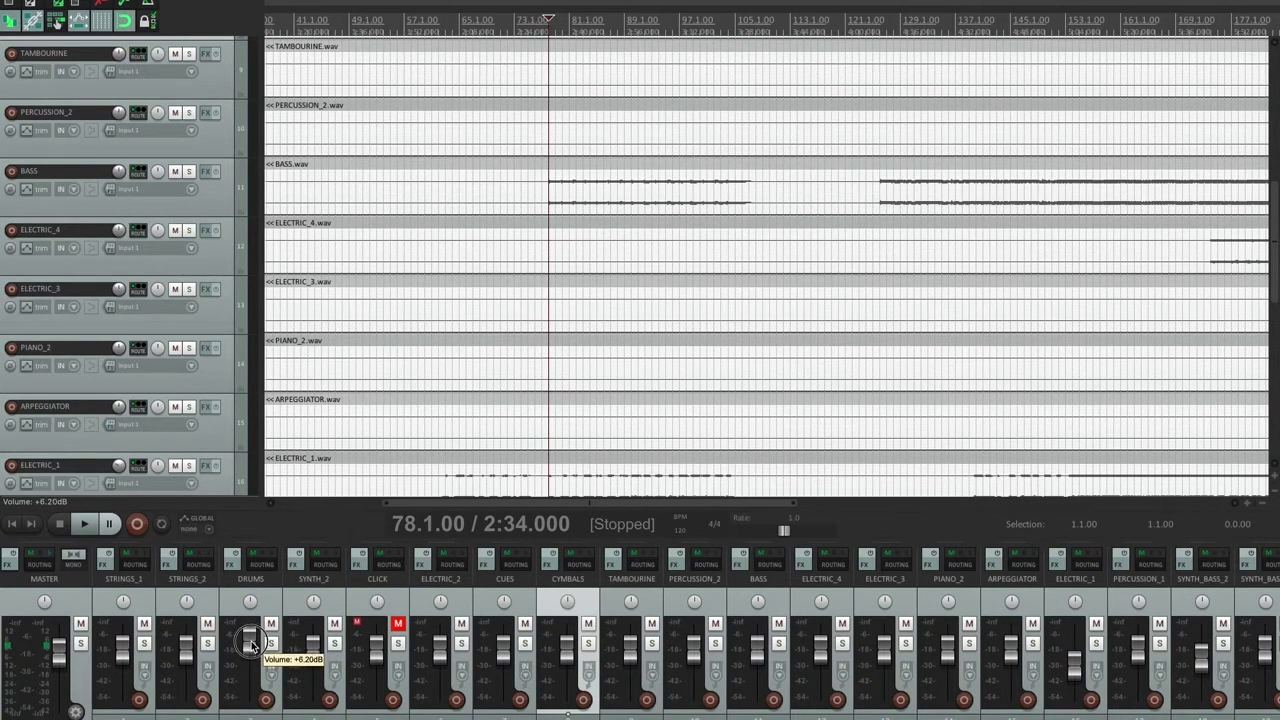
scroll(250, 645, up, 3)
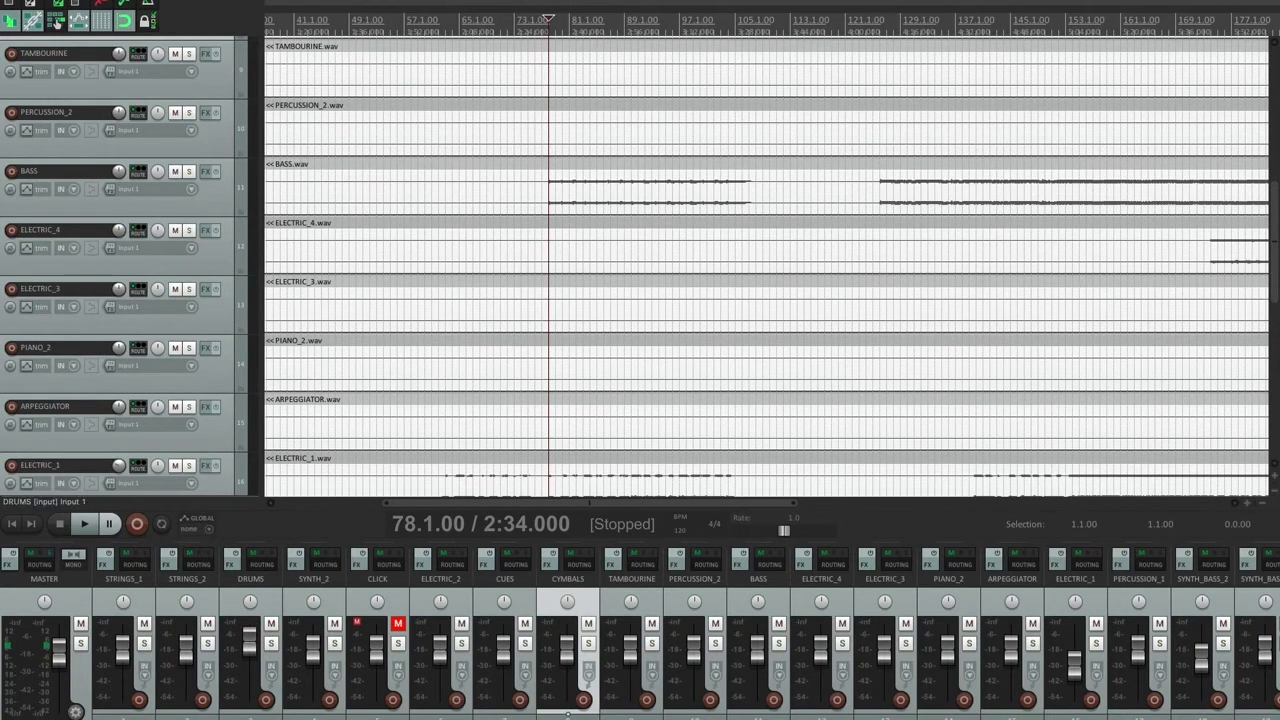
Render the drum-heavy mix as an MP3 file named THE BLESSING_70_B_DRUMS
click(105, 2)
click(144, 172)
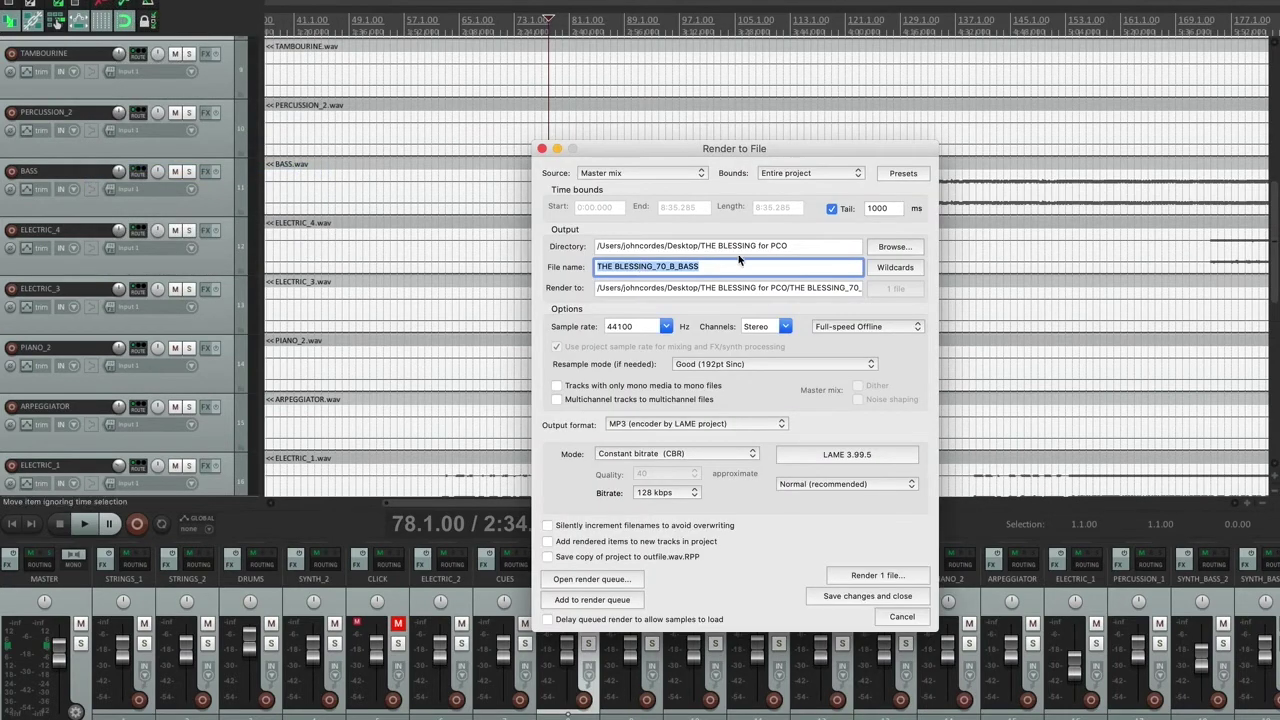
click(736, 267)
key(BackSpace)
key(BackSpace)
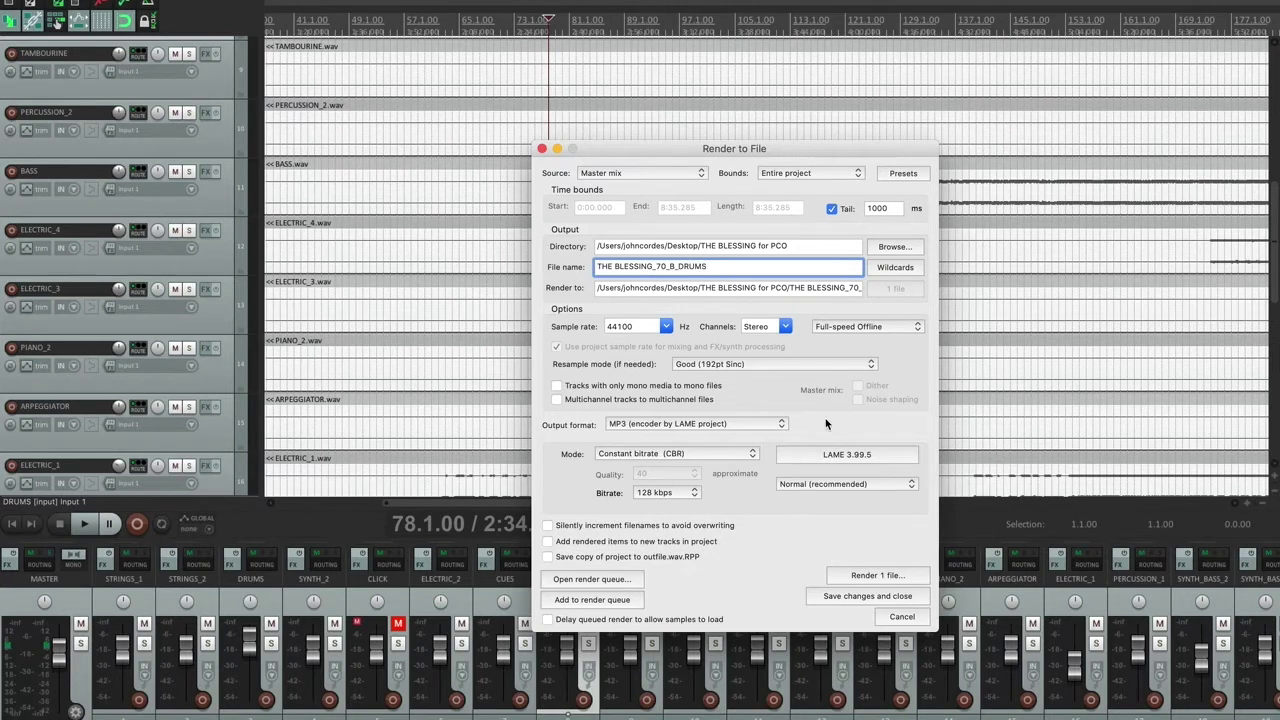
click(870, 577)
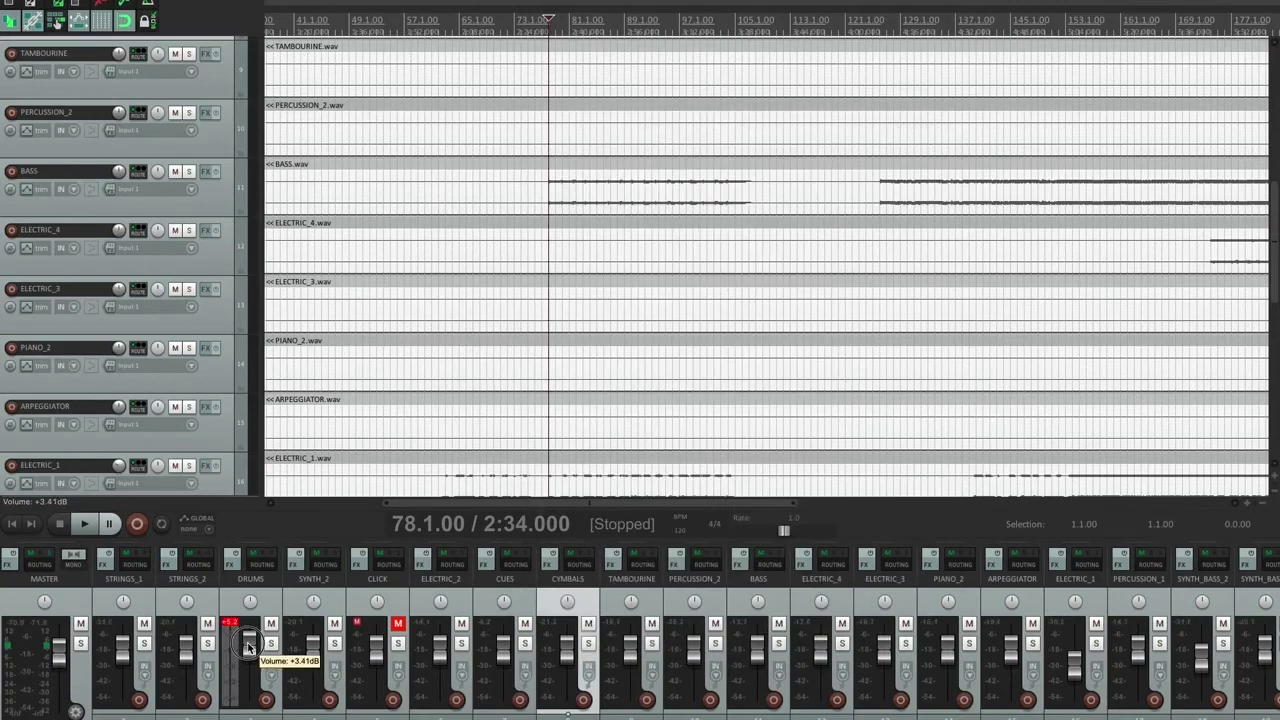
Preview the rendered THE BLESSING_70_B_DRUMS.mp3 from the THE BLESSING for PCO folder in Finder
click(440, 602)
shift+click(250, 602)
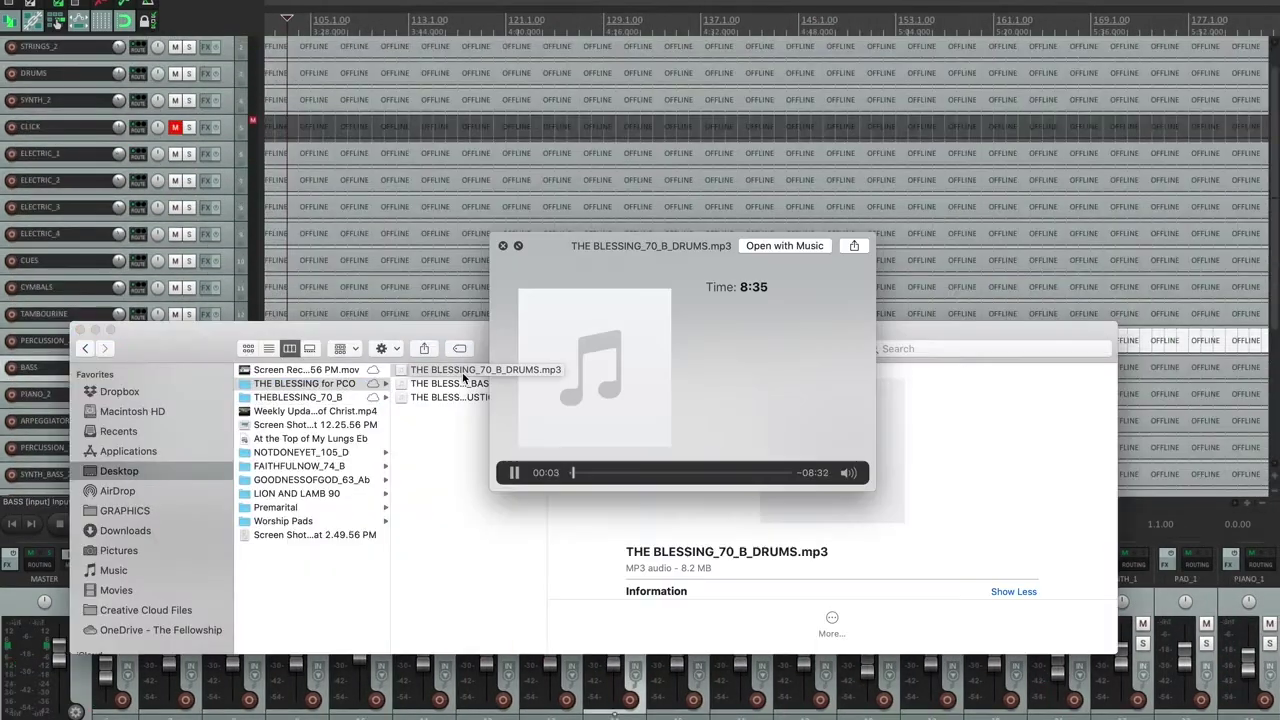
key(space)
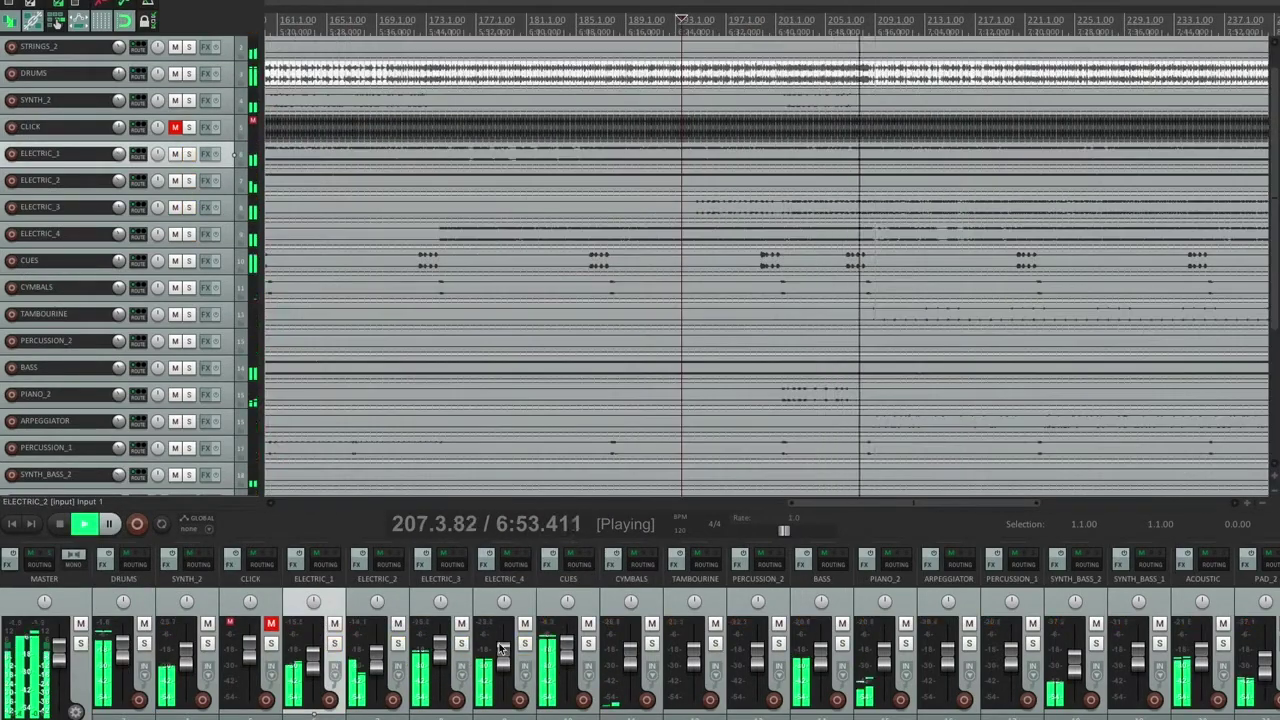
Slightly lower the ELECTRIC_2 volume and solo ELECTRIC_1 to ELECTRIC_4 during playback, toggling the mute on ELECTRIC_3
drag(377, 656, 377, 666)
click(334, 643)
click(398, 643)
click(461, 643)
click(525, 643)
click(461, 623)
scroll(1086, 283, right, 10)
click(461, 623)
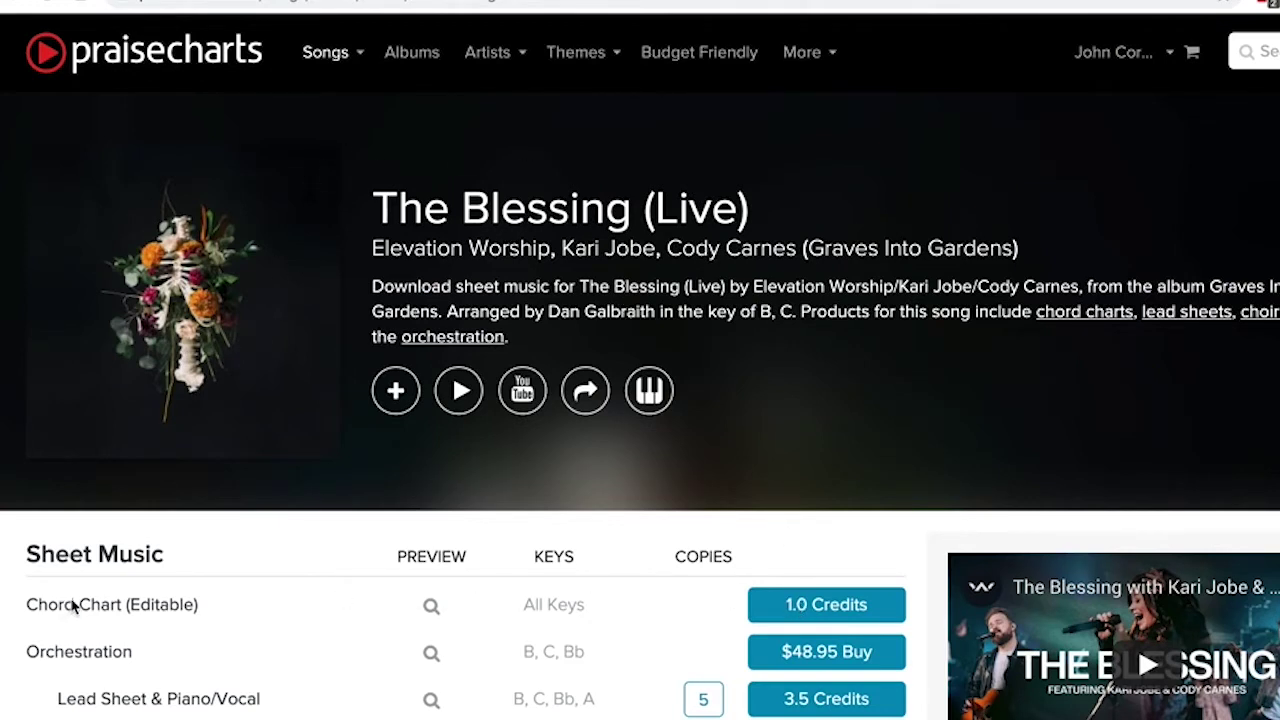
In PraiseCharts, buy the editable chord chart of The Blessing (Live) for 1.0 credit using Quick Buy
click(843, 610)
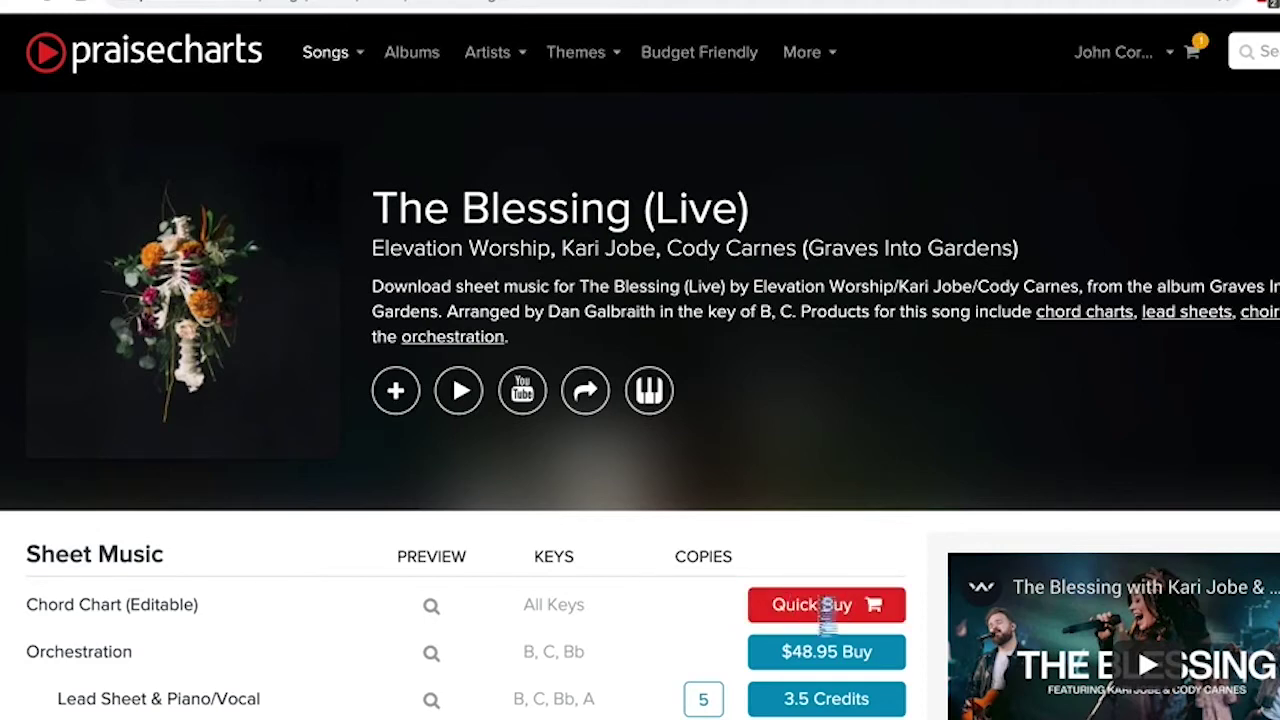
click(826, 608)
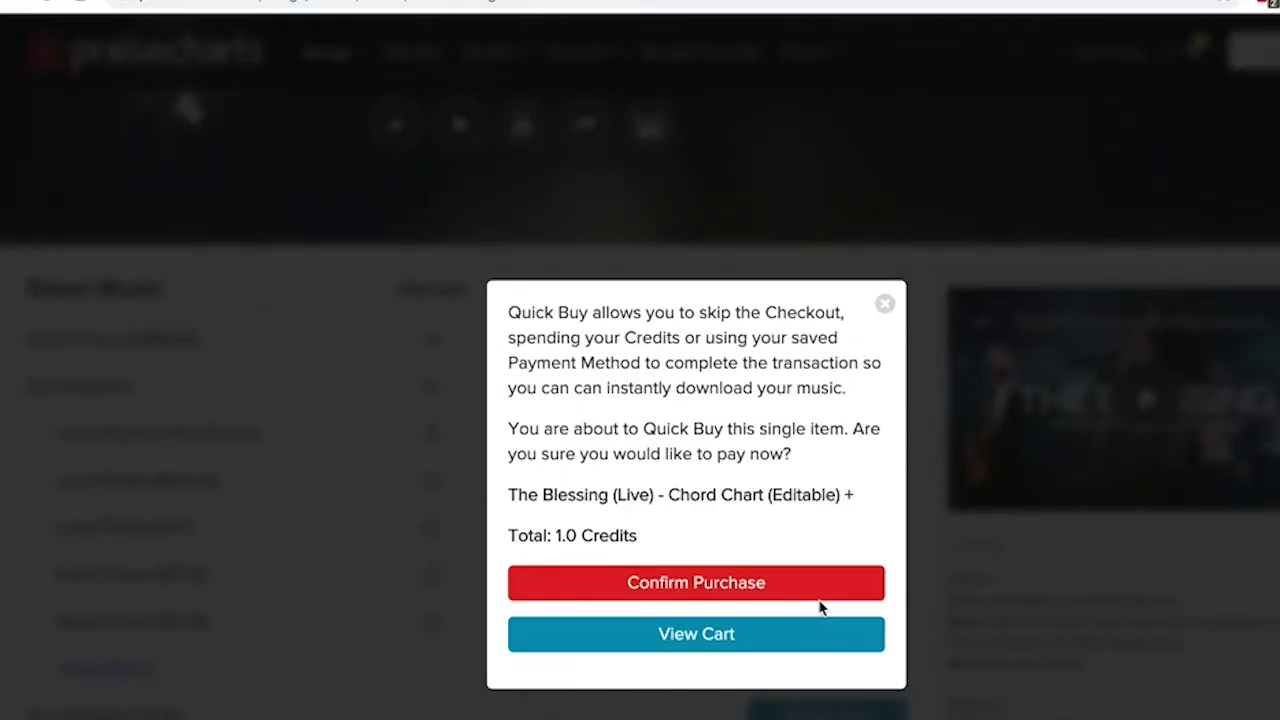
click(726, 584)
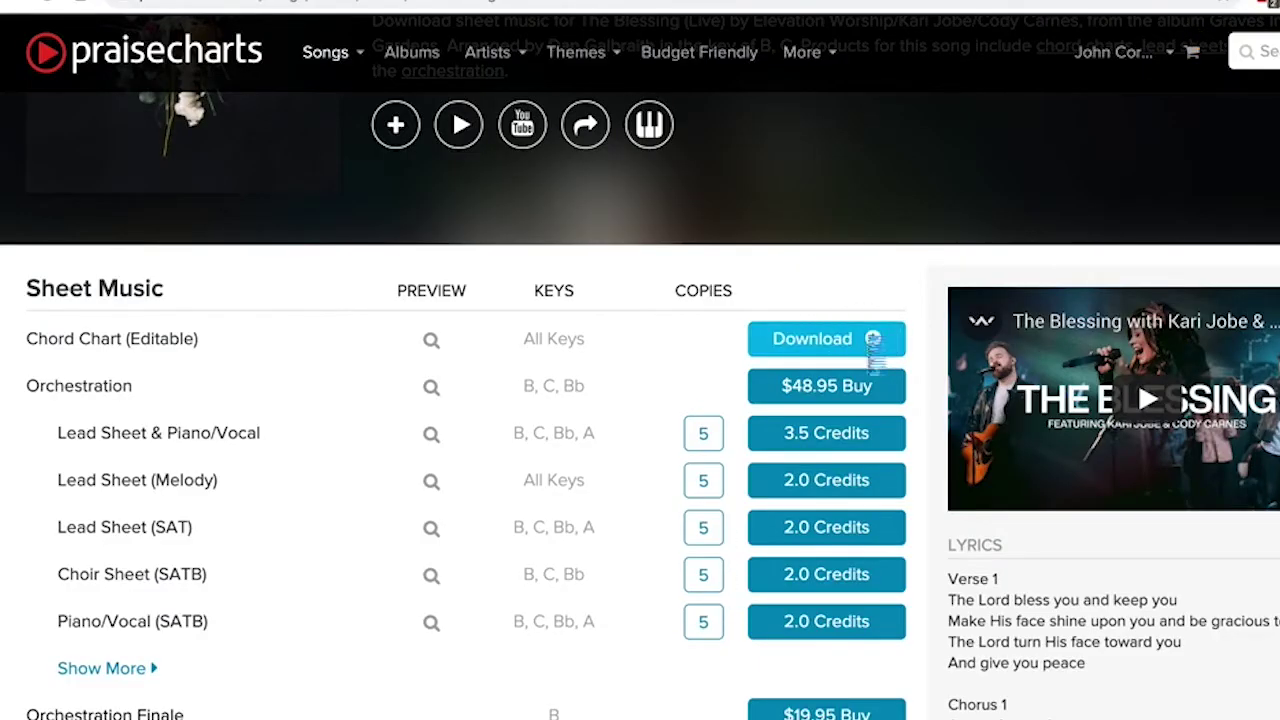
Download the chord chart in the 2 Column Layout in the key of B and close the download dialog
click(873, 340)
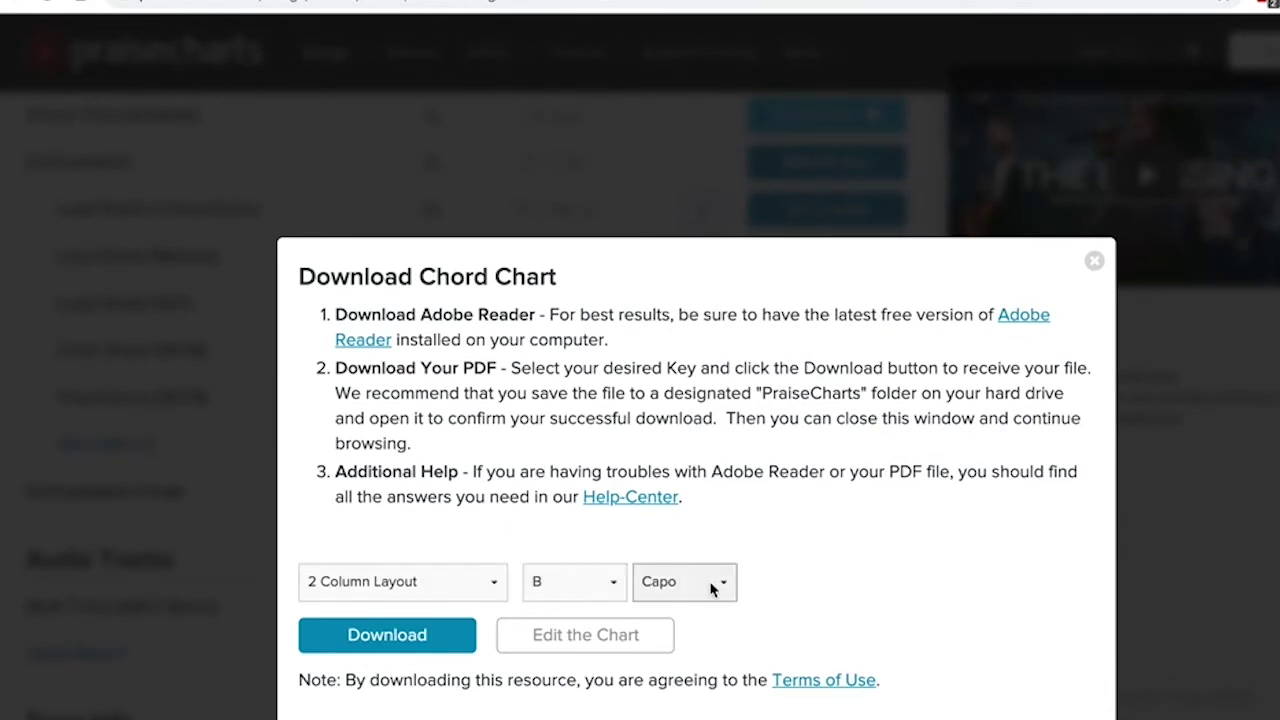
click(381, 640)
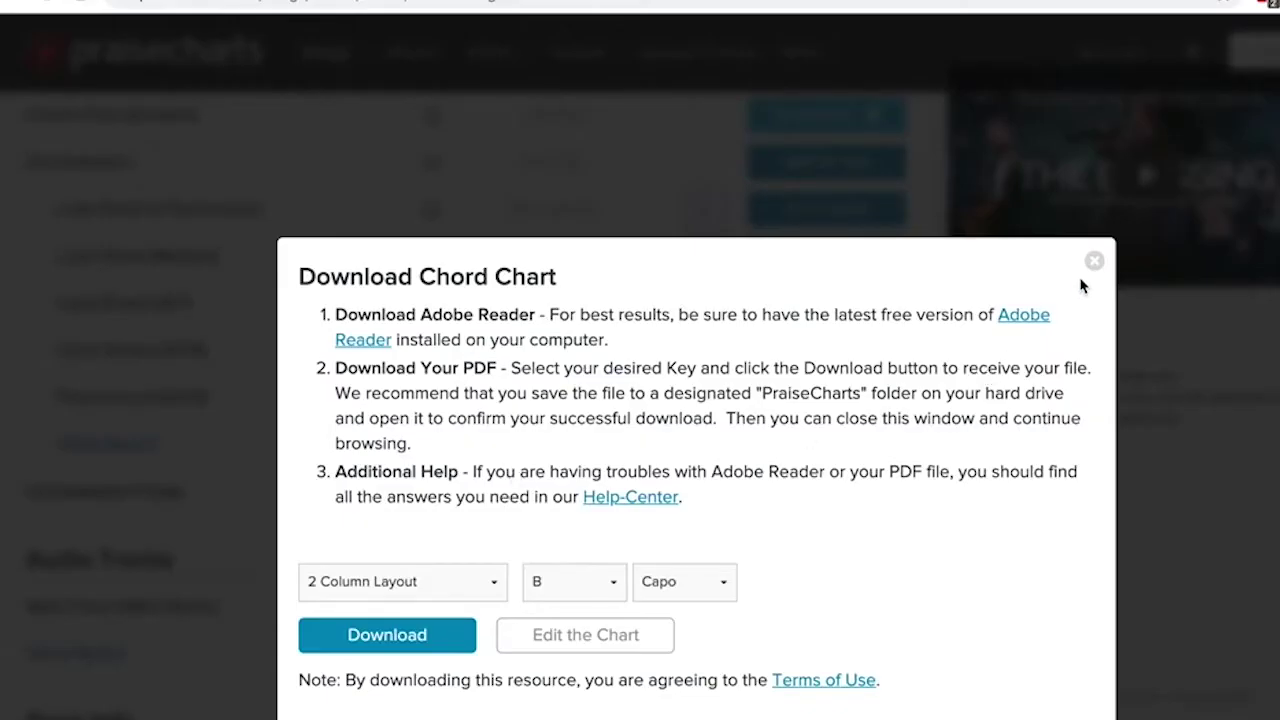
click(1096, 262)
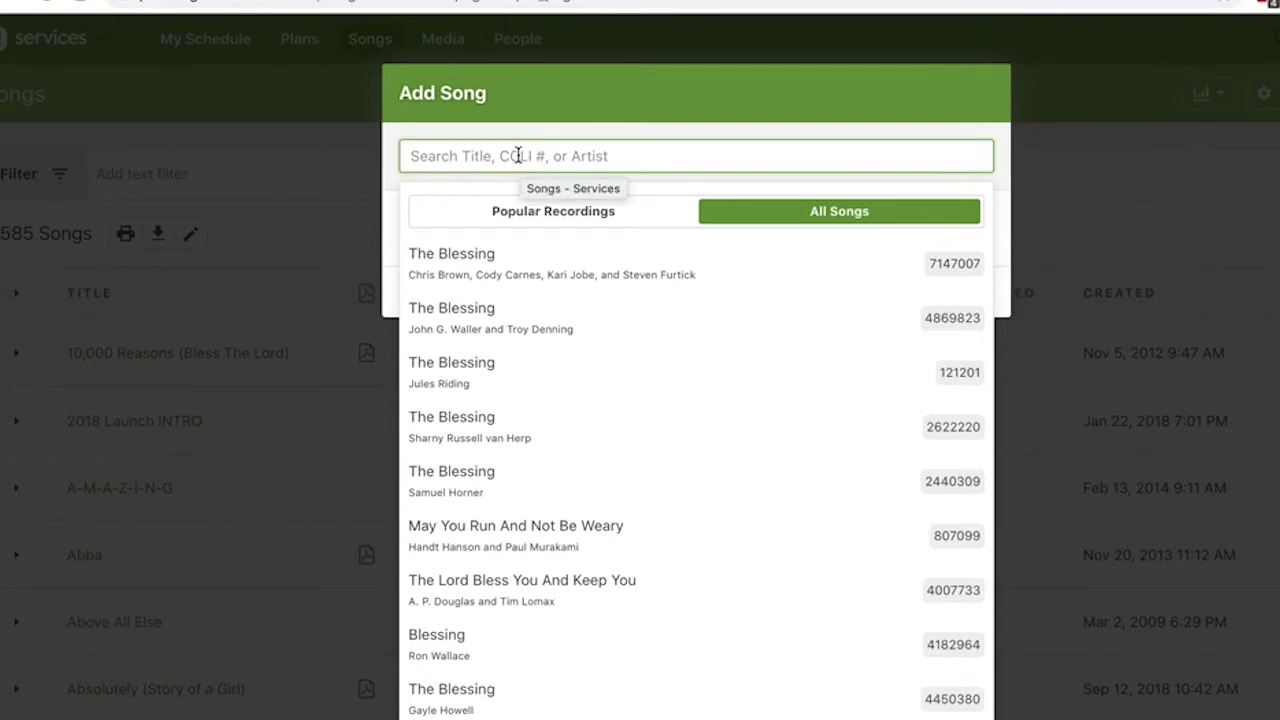
In Planning Center Services, add the song The Blessing, CCLI 7147007, with its key set to B
click(456, 156)
text(The Blessing)
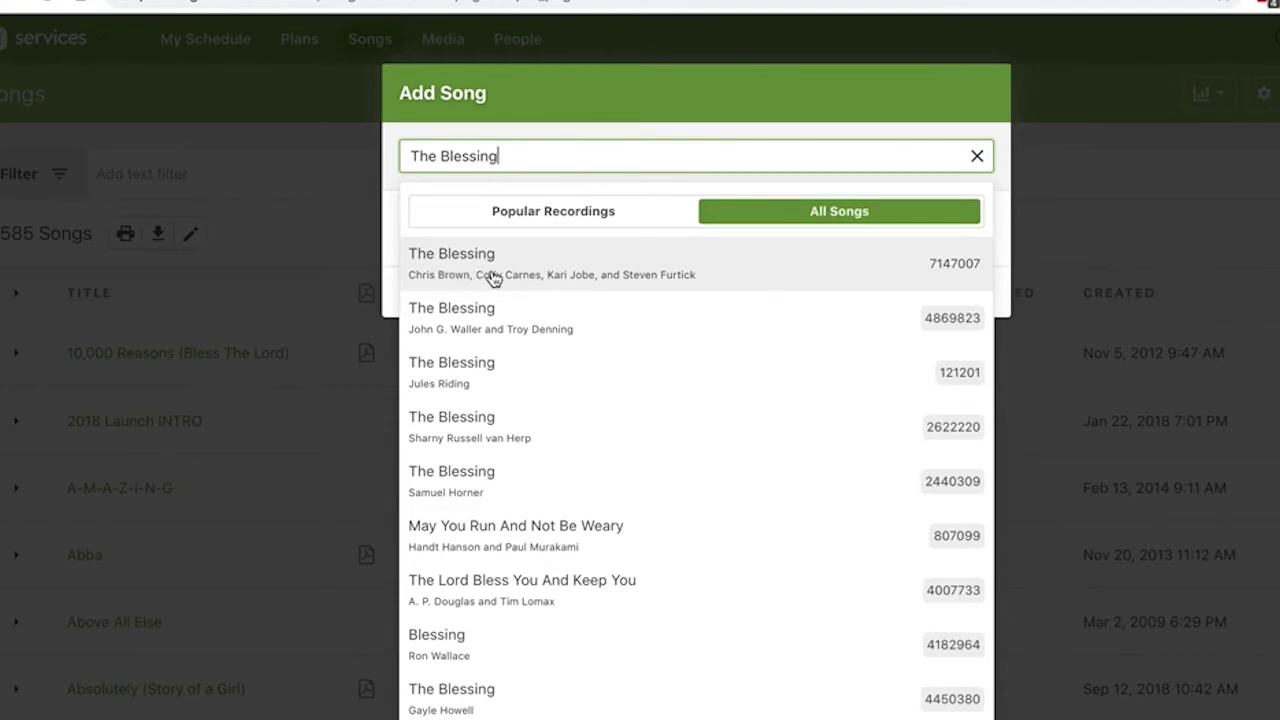
click(728, 269)
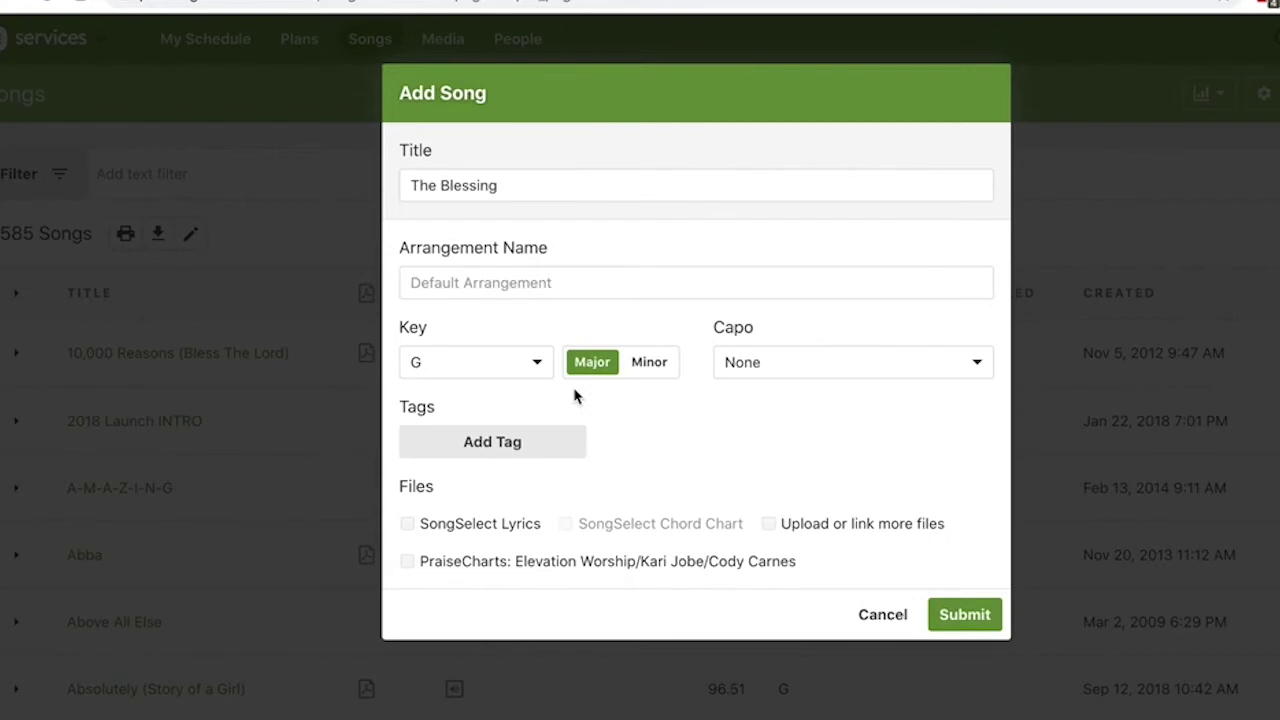
click(533, 364)
click(457, 531)
click(724, 473)
click(958, 612)
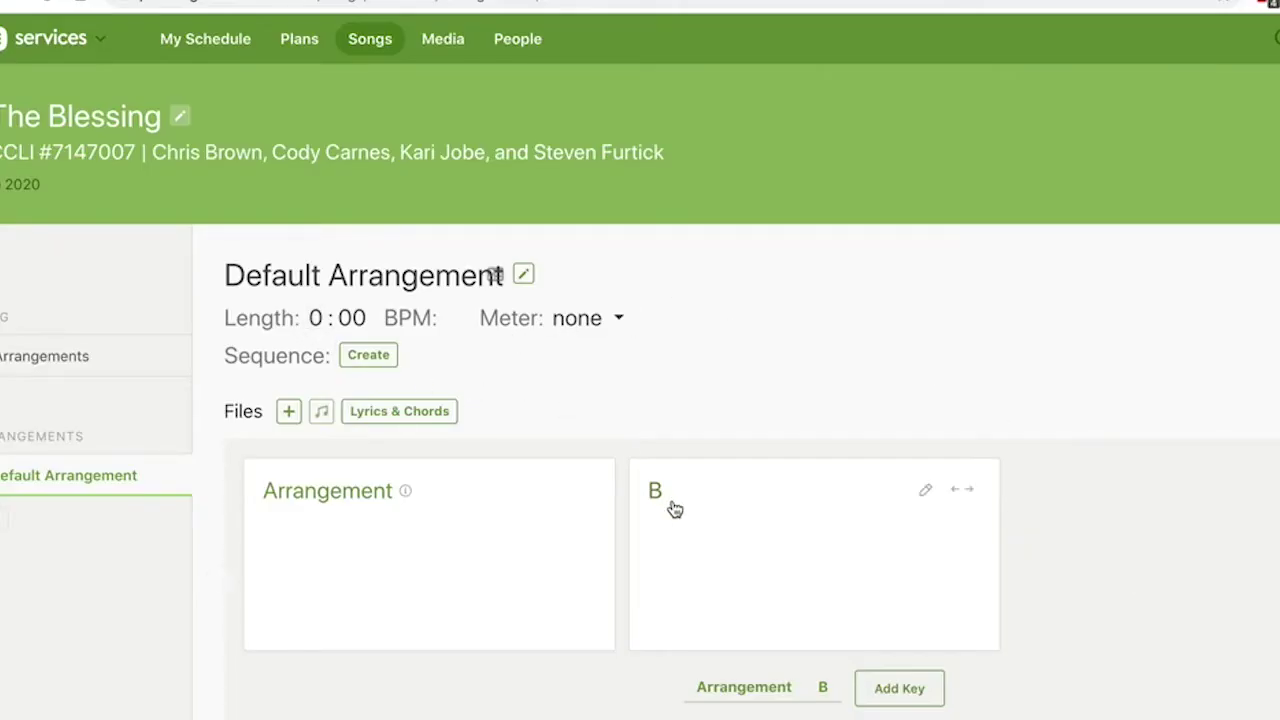
Upload all six MP3 mixes from the Desktop folder THE BLESSING for PCO to the song's default arrangement
click(288, 411)
click(838, 537)
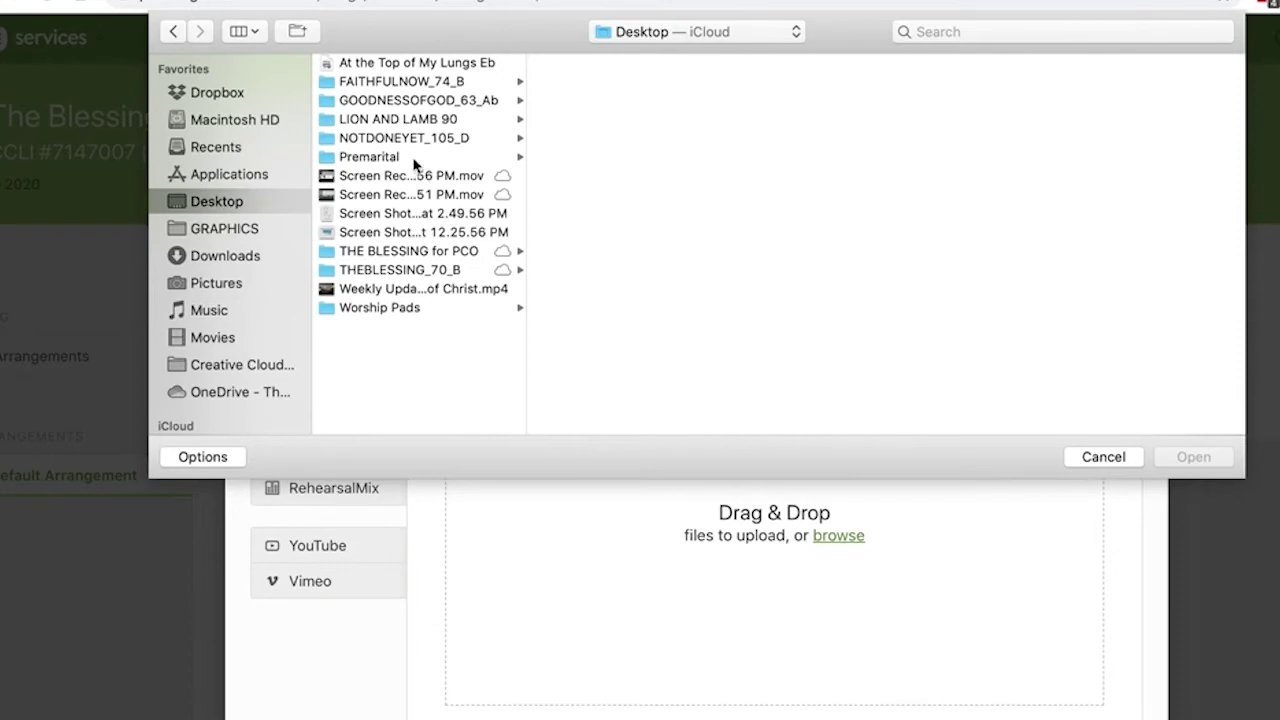
click(412, 270)
click(412, 251)
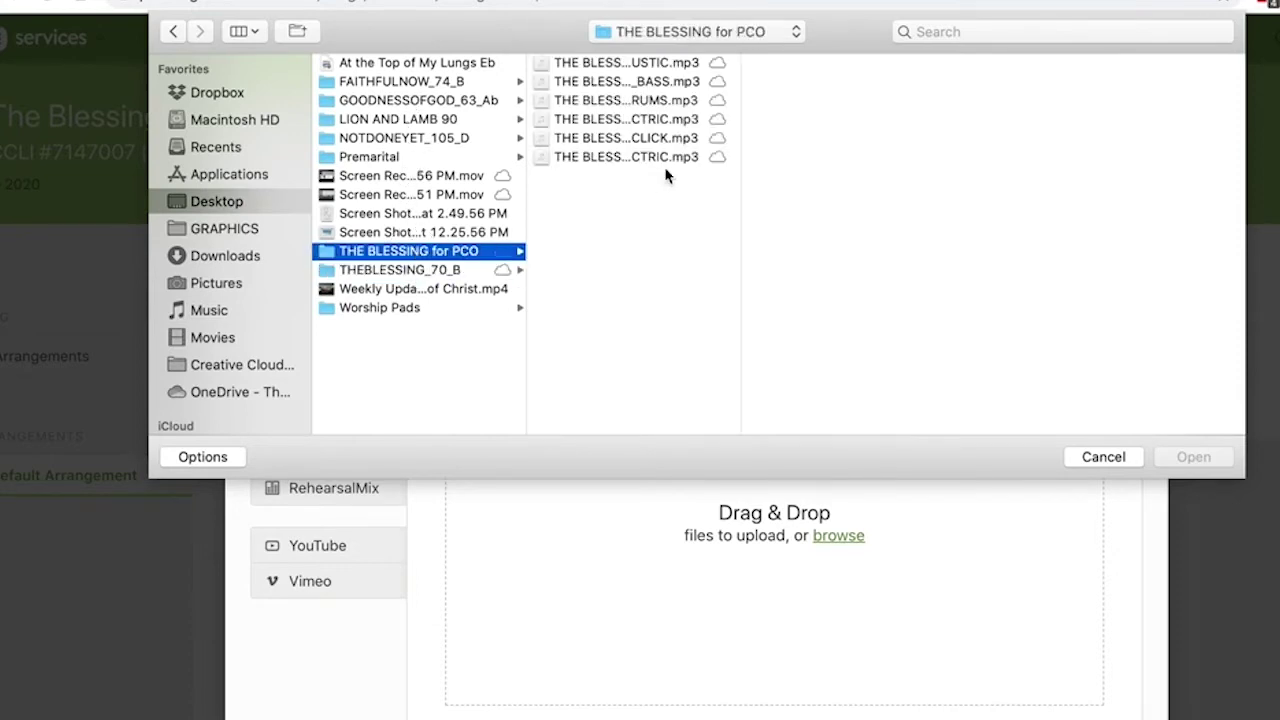
click(640, 157)
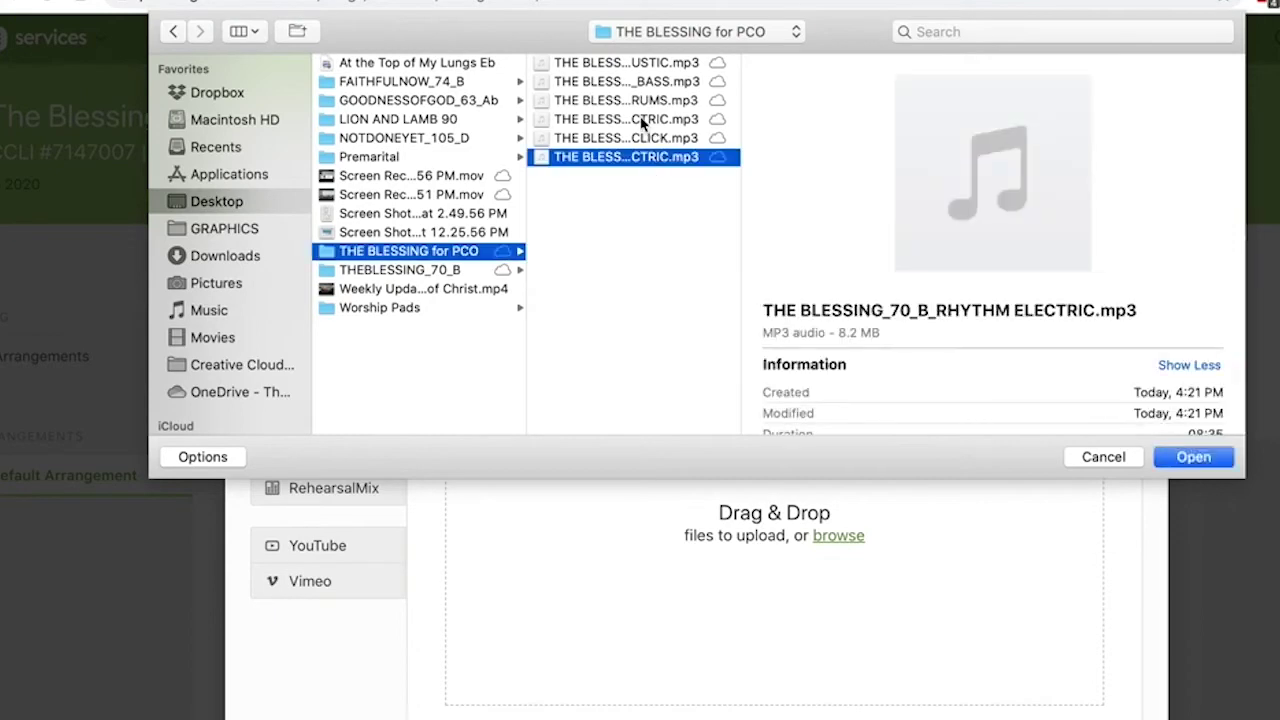
shift+click(647, 70)
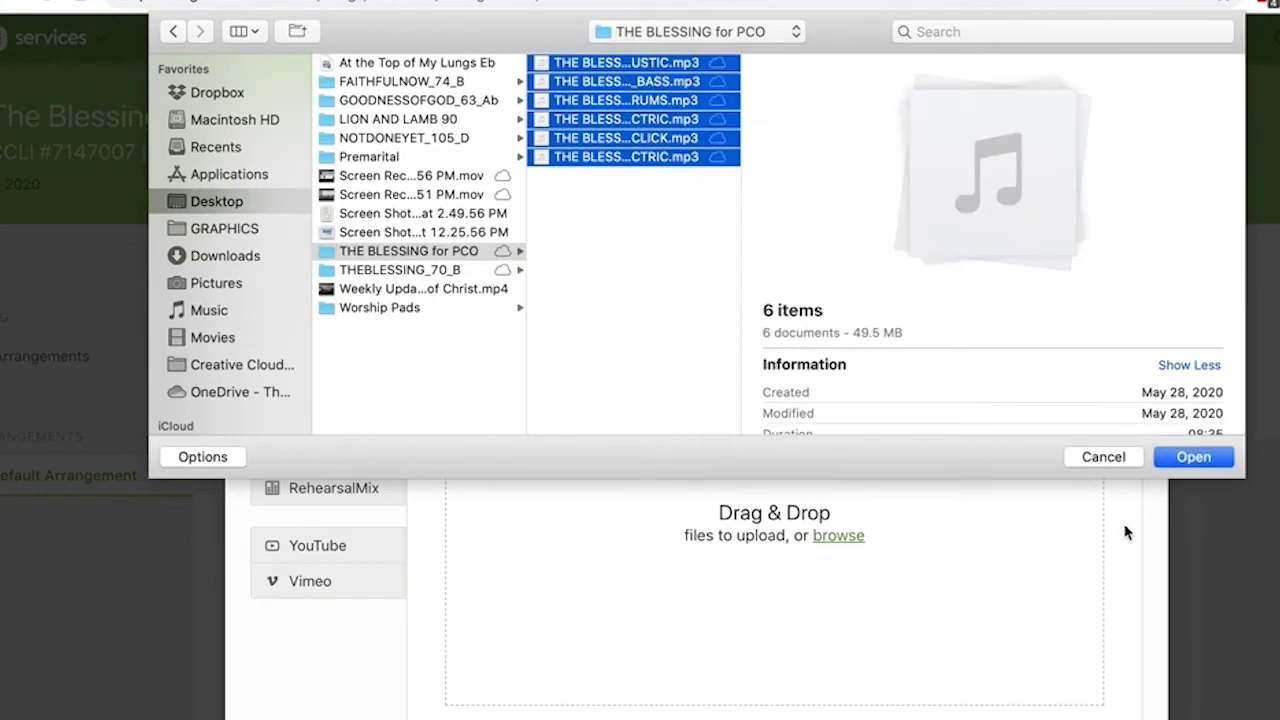
click(1186, 457)
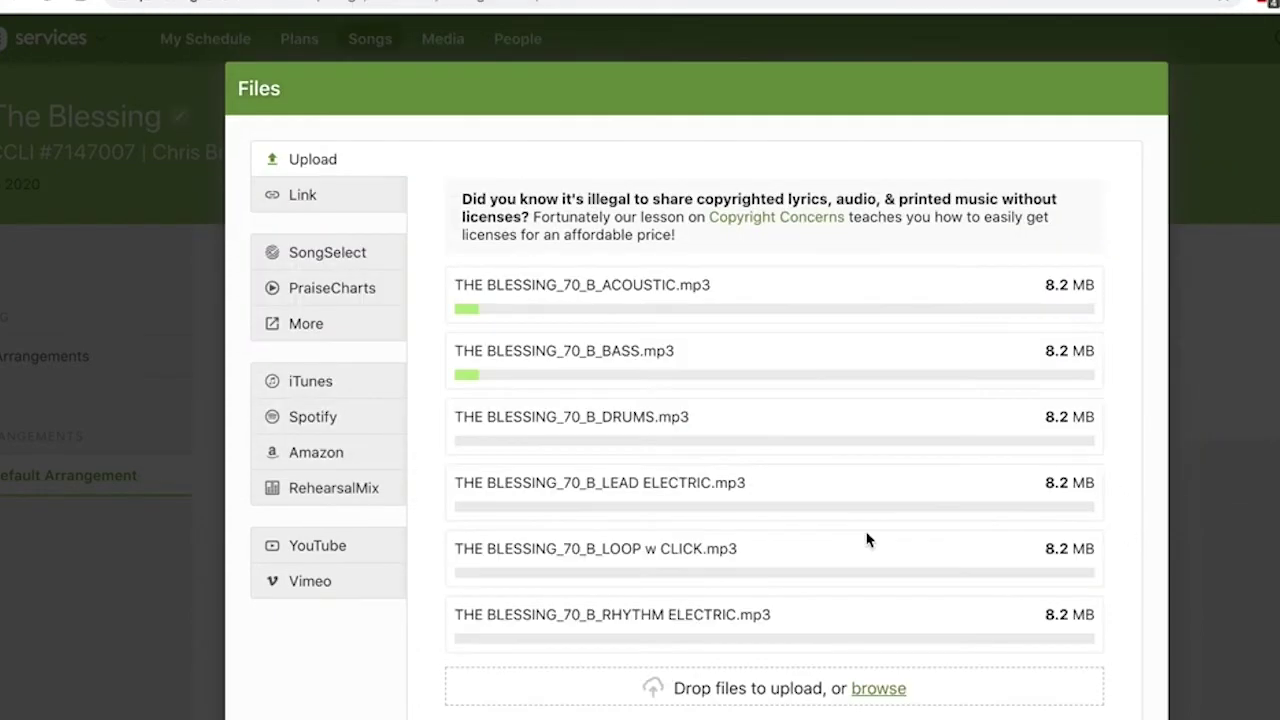